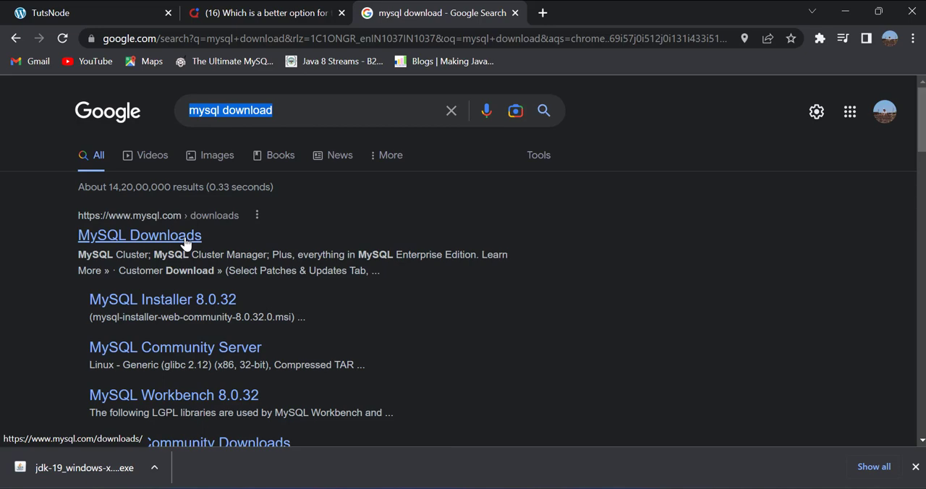
# - Open the MySQL Downloads site from the search results and go to the MySQL Community (GPL) Downloads page
pyautogui.click(185, 238)
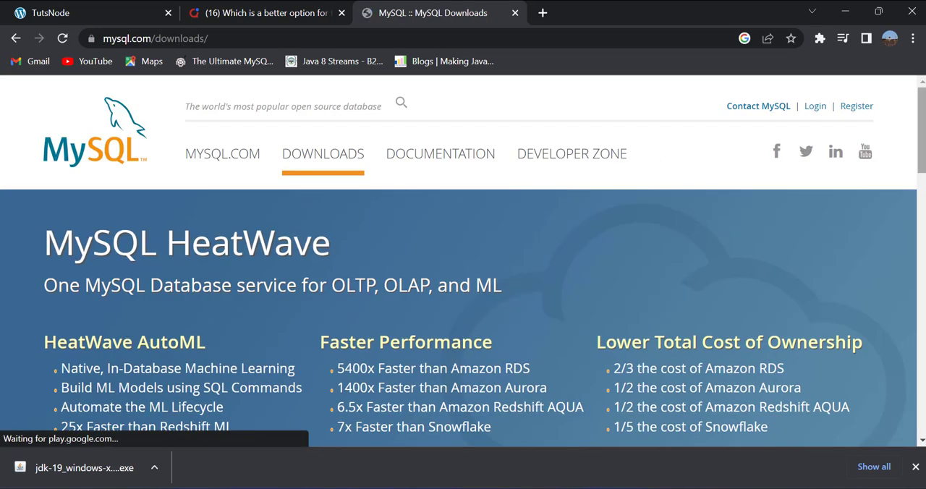
pyautogui.scroll(-5, 924, 145)
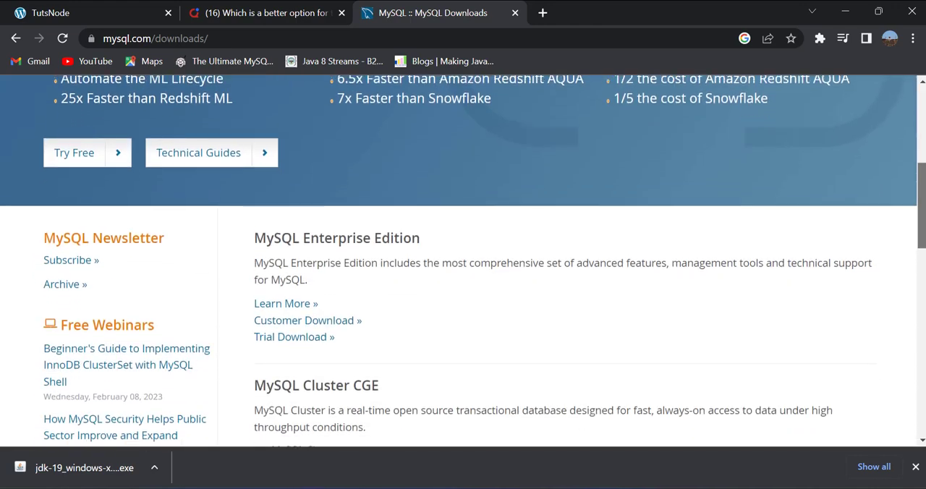
pyautogui.scroll(-3, 463, 259)
pyautogui.scroll(3, 463, 259)
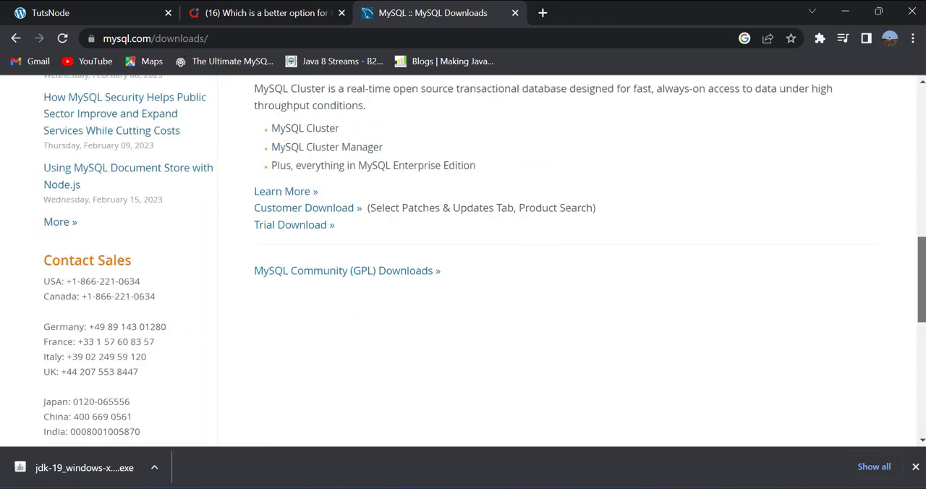
pyautogui.scroll(2, 463, 261)
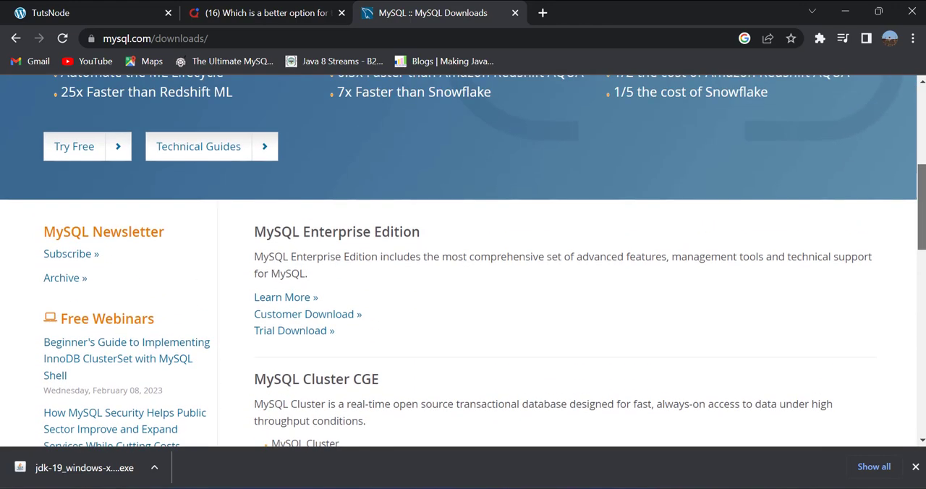
pyautogui.scroll(3, 462, 260)
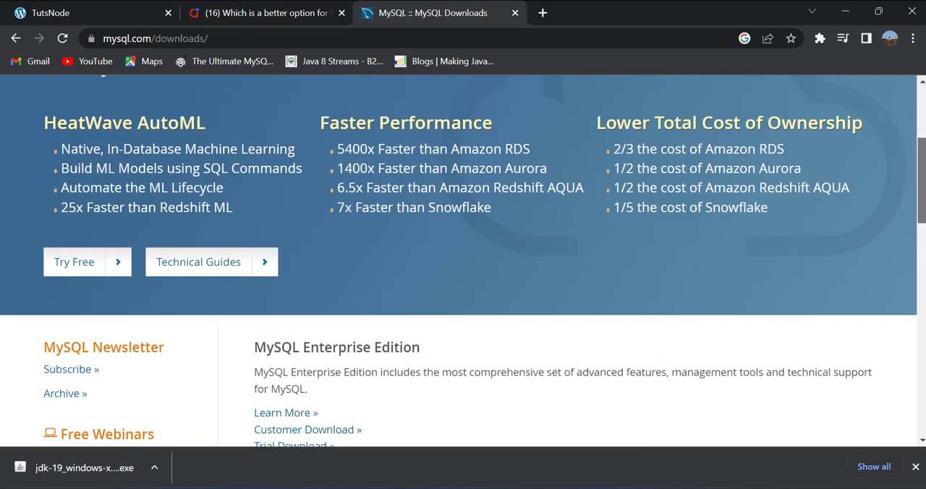
pyautogui.scroll(2, 463, 260)
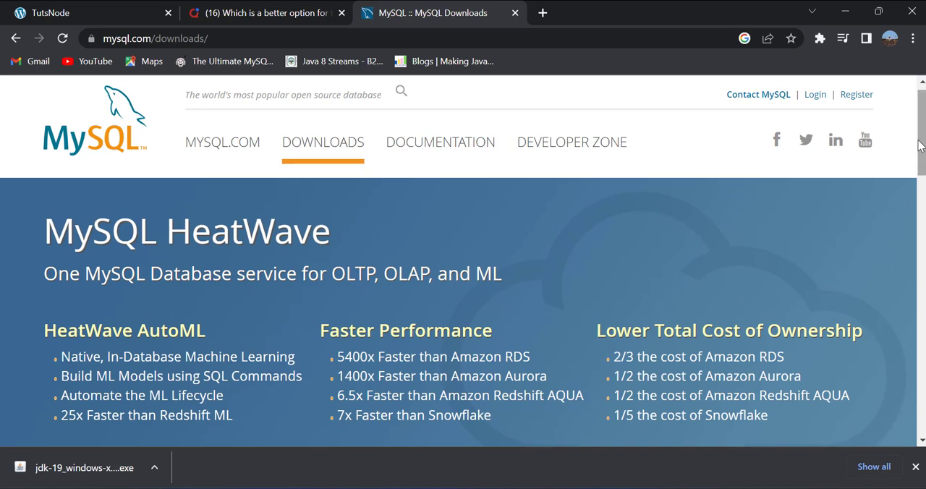
pyautogui.moveTo(918, 144); pyautogui.dragTo(918, 290)
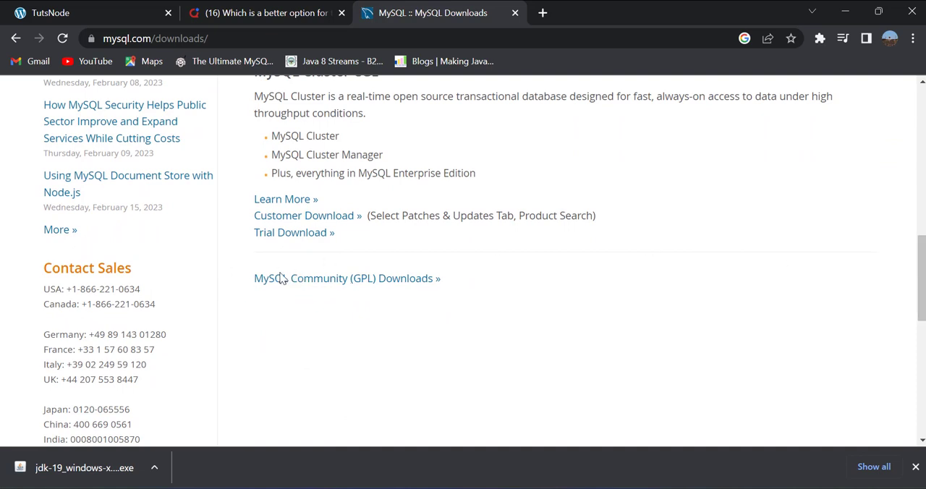
pyautogui.click(352, 285)
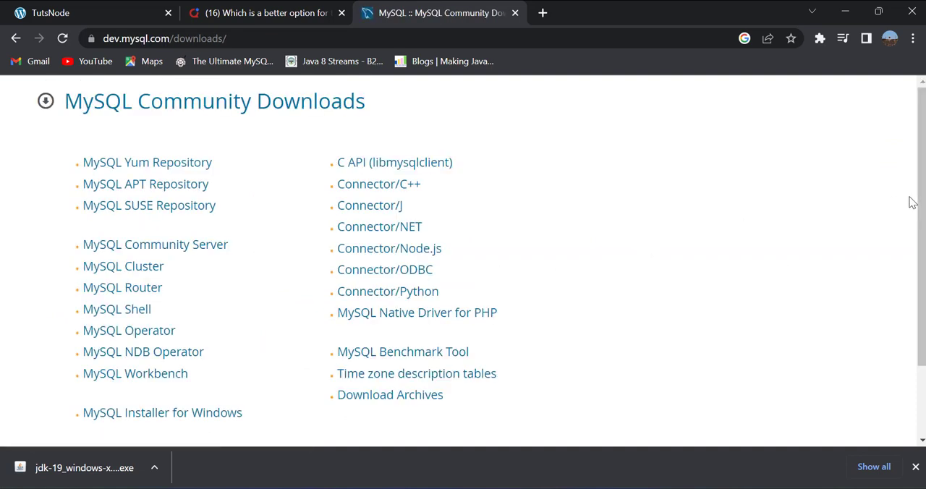
# - Download the 2.4M Windows (x86, 32-bit) MSI Installer, version 8.0.32, without logging in to an Oracle account
pyautogui.click(165, 415)
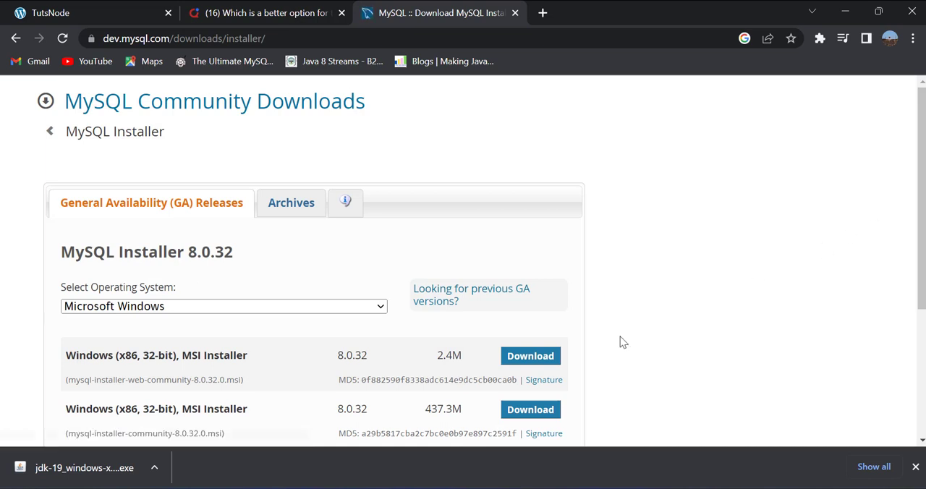
pyautogui.scroll(-2, 275, 189)
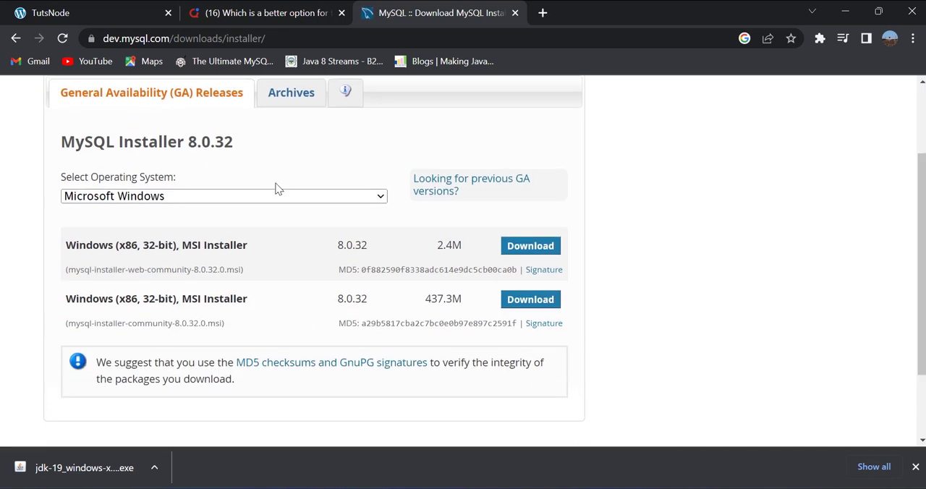
pyautogui.moveTo(222, 249); pyautogui.dragTo(108, 358)
pyautogui.moveTo(71, 241); pyautogui.dragTo(290, 258)
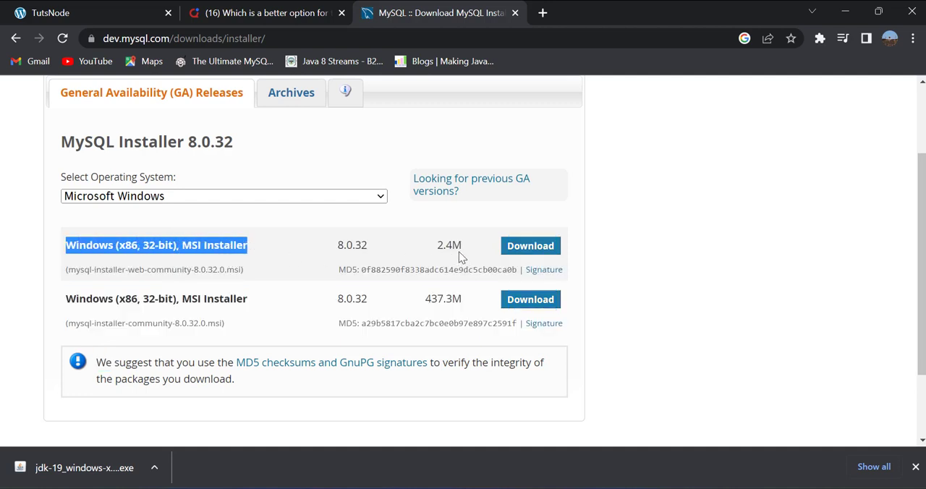
pyautogui.moveTo(460, 250); pyautogui.dragTo(430, 250)
pyautogui.click(522, 248)
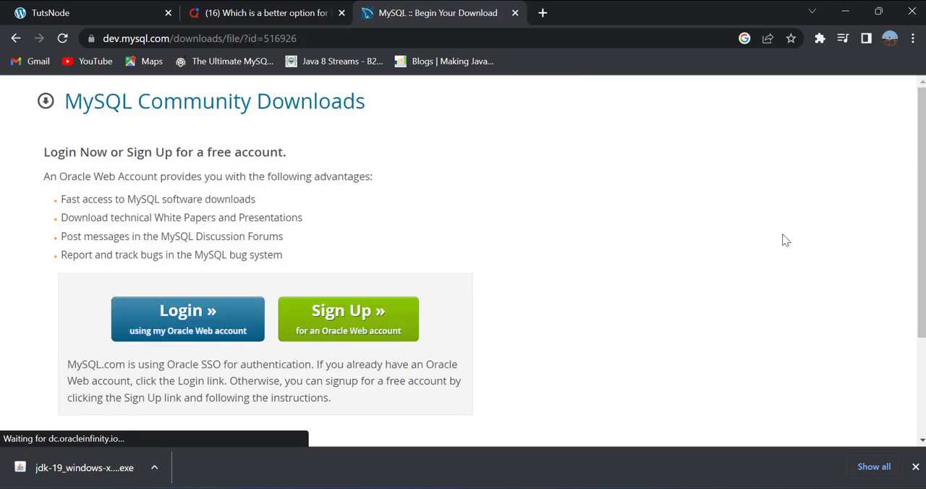
pyautogui.scroll(-2, 784, 240)
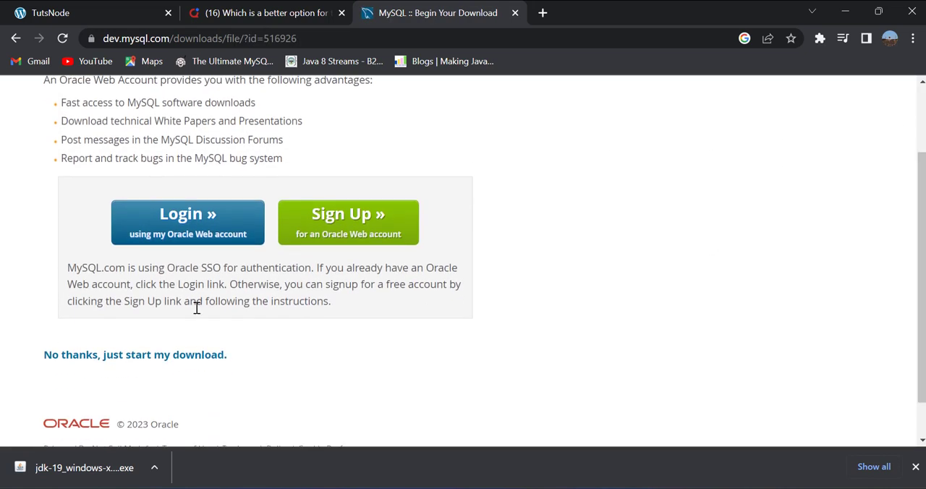
pyautogui.click(193, 360)
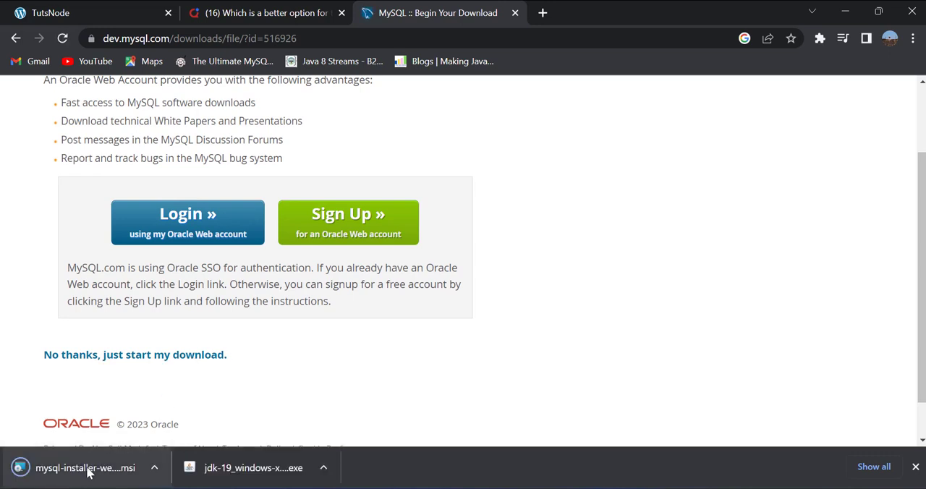
# - Launch the downloaded MySQL installer and choose the Server only setup type
pyautogui.click(154, 472)
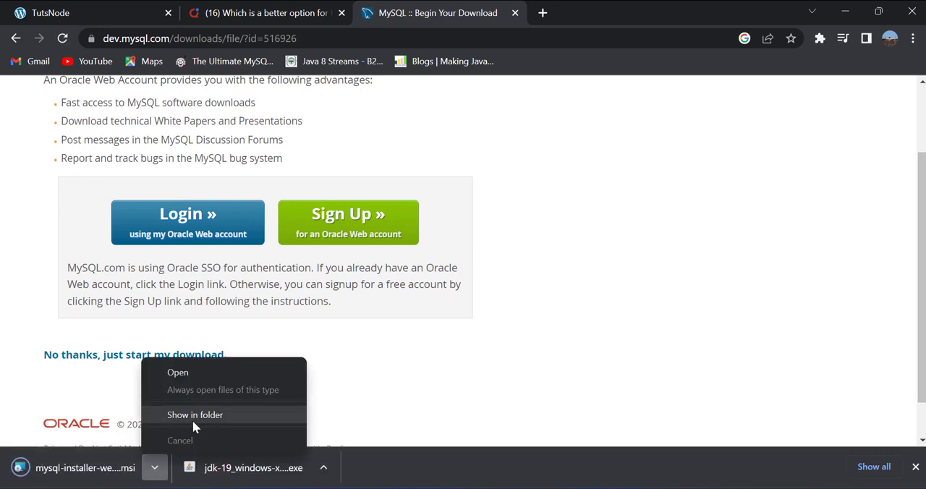
pyautogui.click(180, 376)
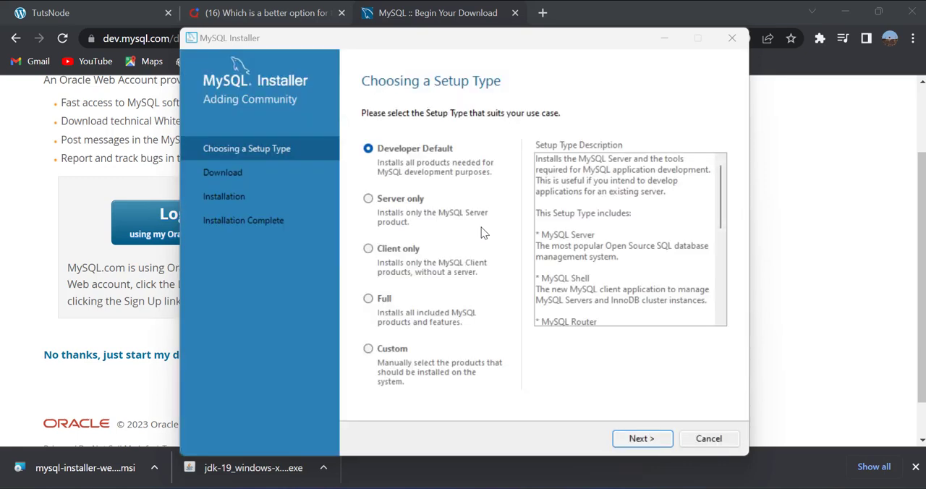
pyautogui.click(369, 199)
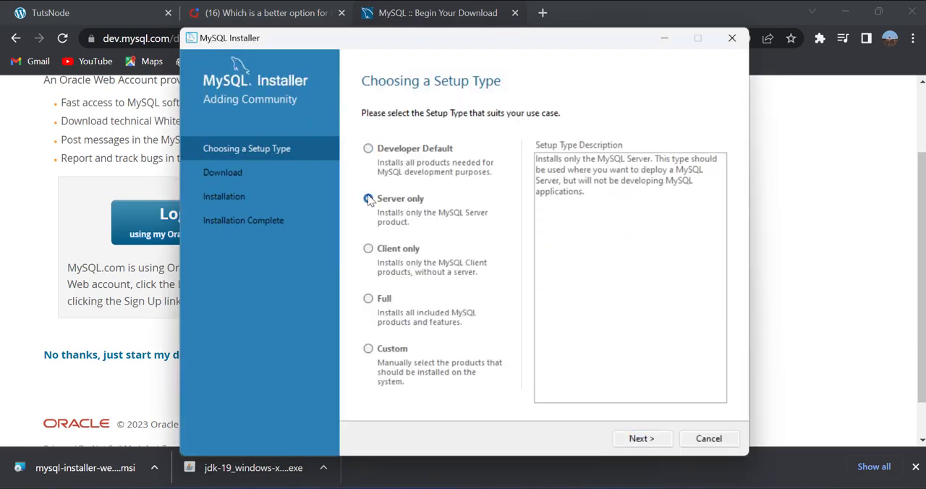
pyautogui.moveTo(452, 37); pyautogui.dragTo(334, 25)
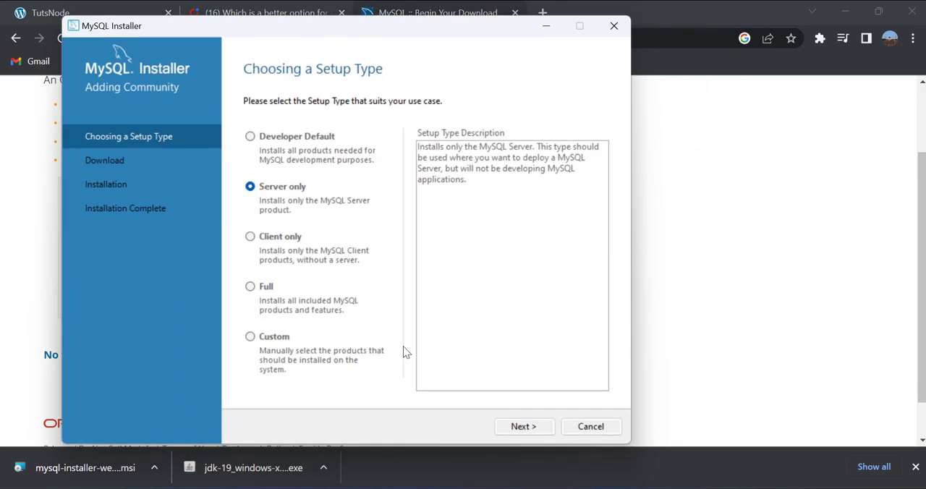
pyautogui.click(528, 427)
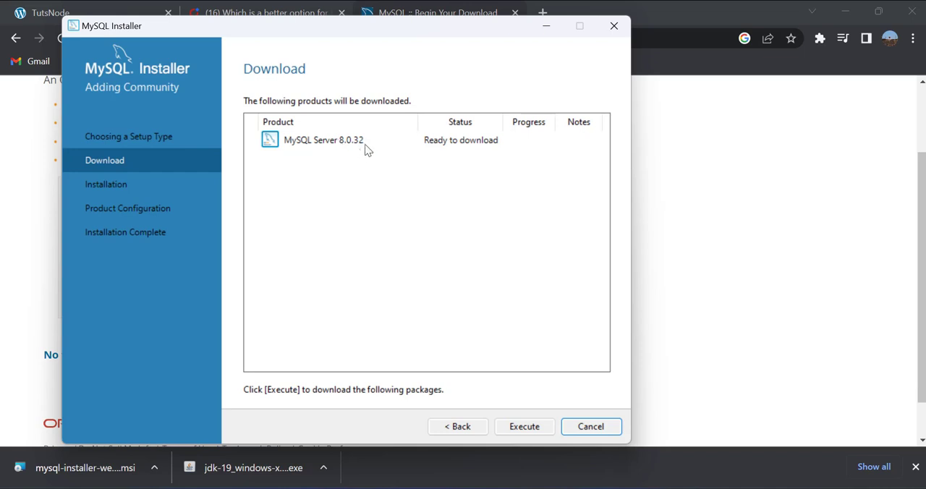
# - Download and install the MySQL Server 8.0.32 package in the installer
pyautogui.click(514, 426)
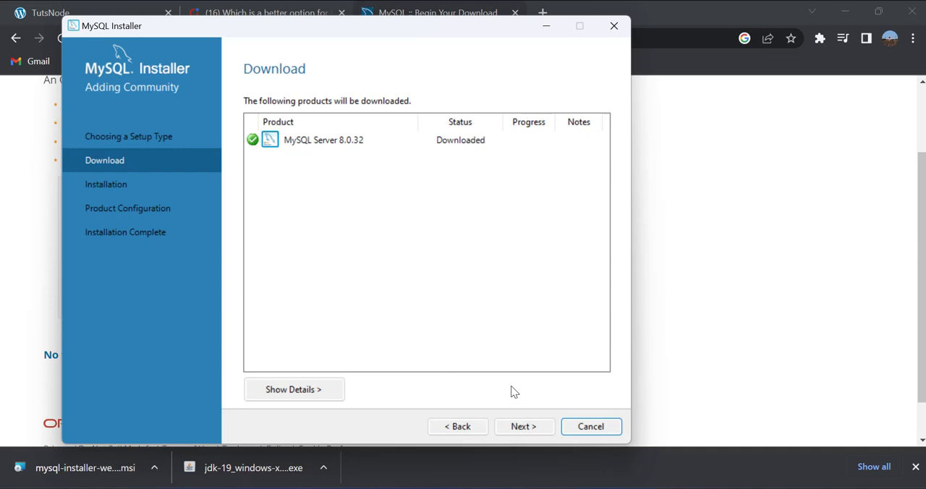
pyautogui.click(522, 427)
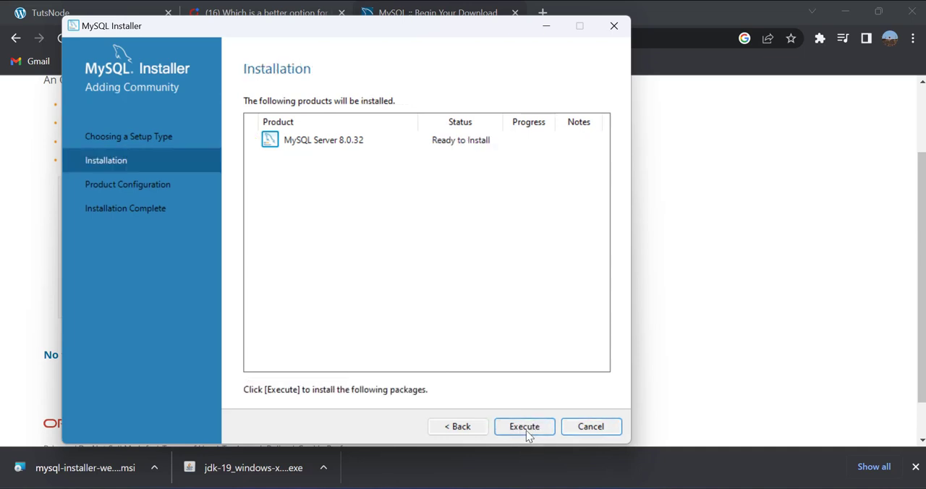
pyautogui.click(526, 430)
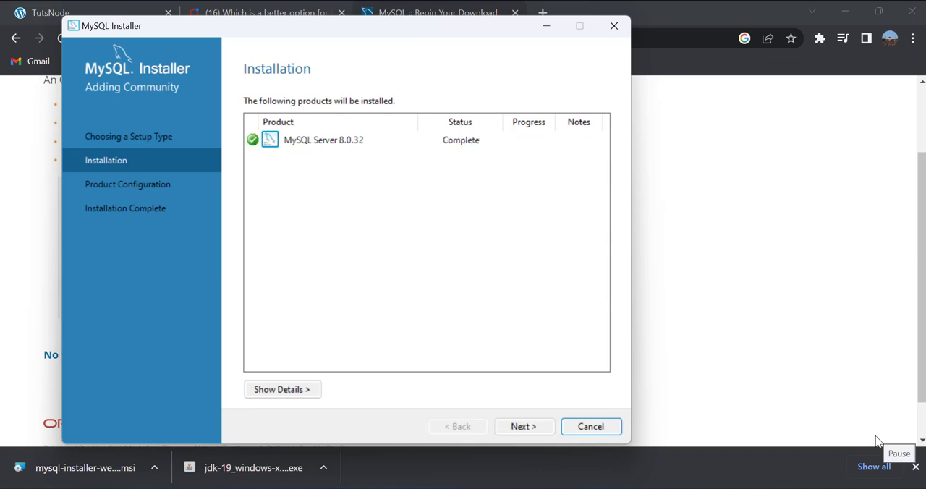
# - Configure the server with the default Development Computer type, TCP/IP port 3306 and Strong Password Encryption for authentication
pyautogui.click(525, 428)
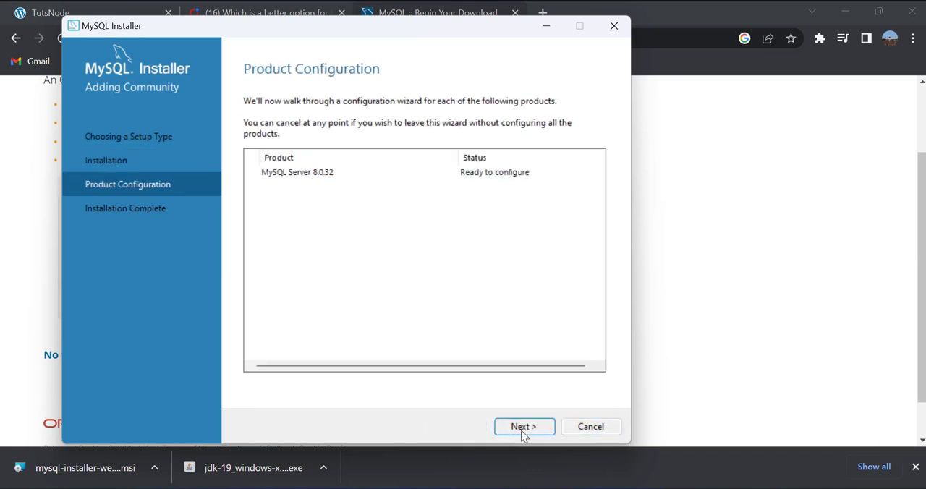
pyautogui.click(522, 426)
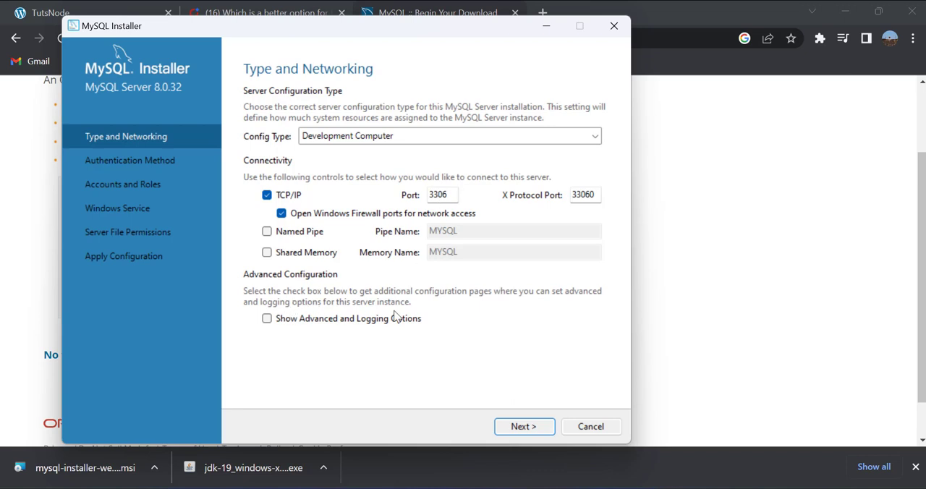
pyautogui.click(527, 427)
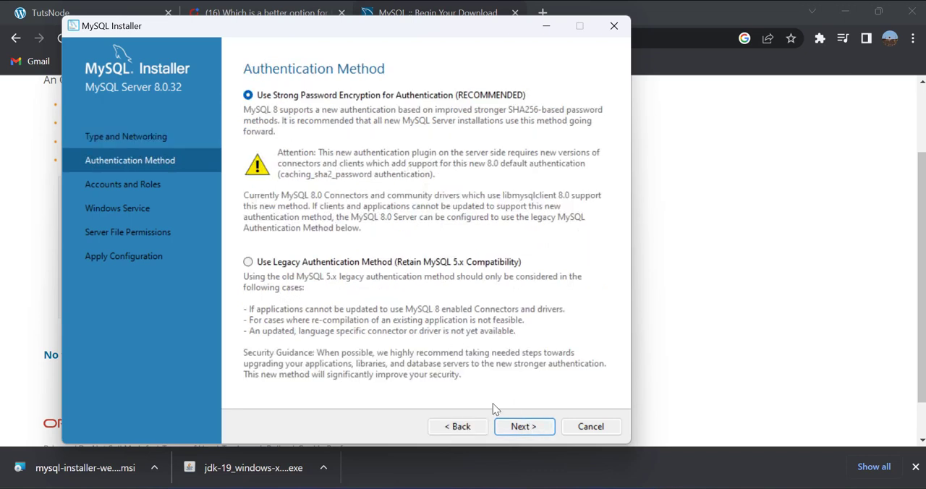
pyautogui.click(527, 427)
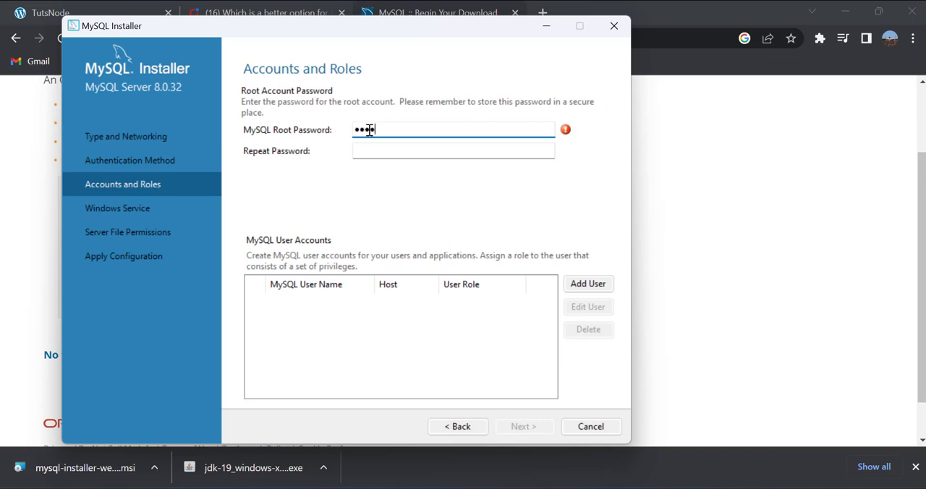
# - Enter and repeat the MySQL root account password, adding no further user accounts
pyautogui.click(385, 149)
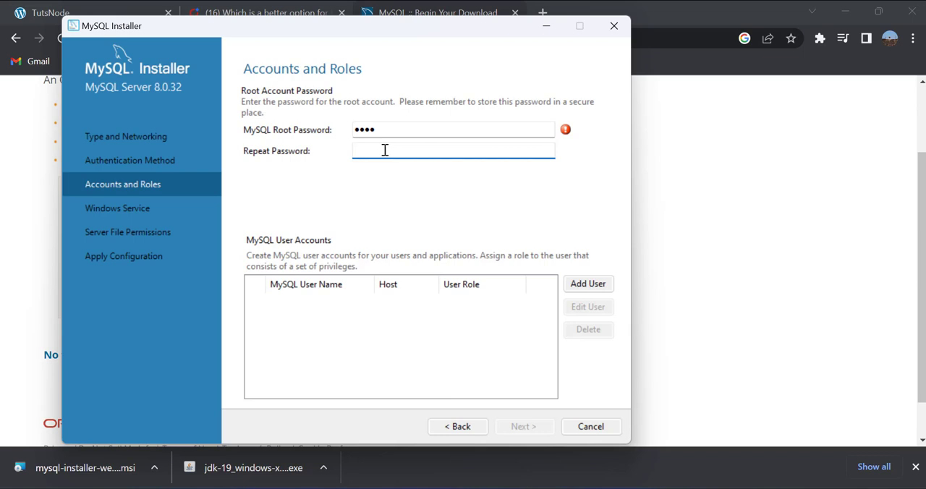
pyautogui.write('••••')
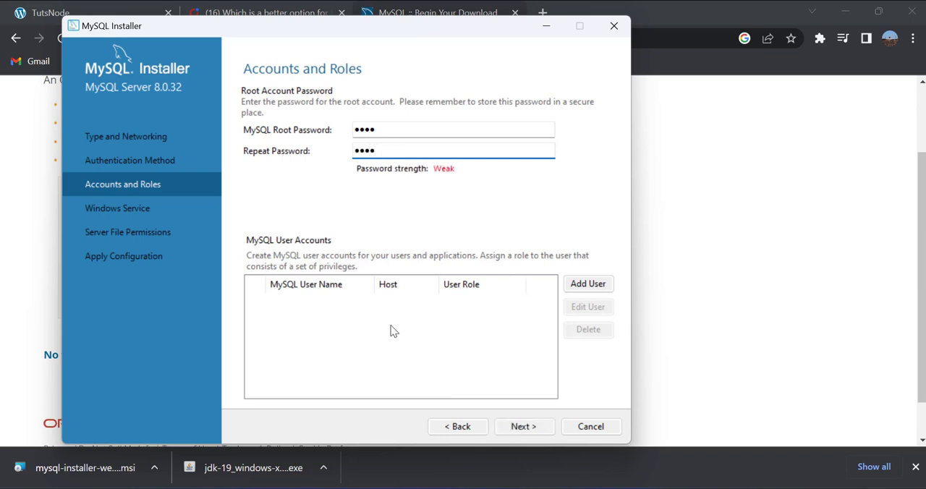
pyautogui.click(524, 427)
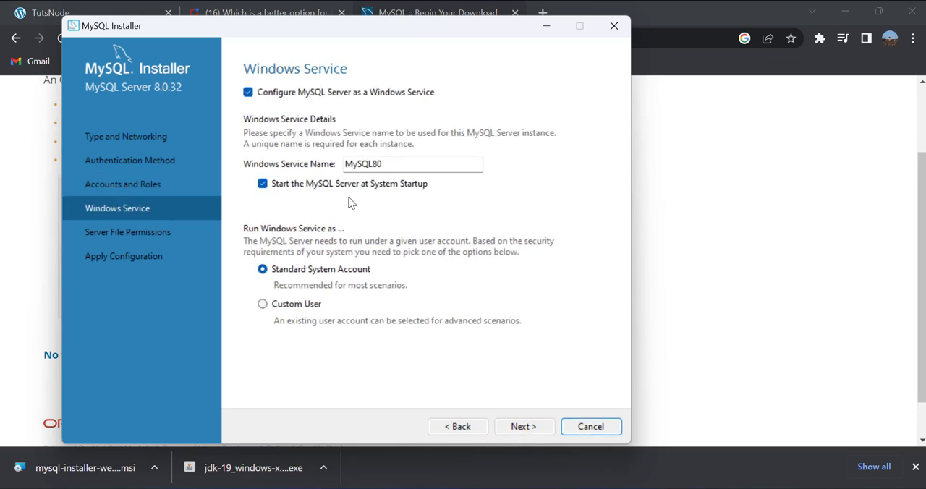
# - Accept the default MySQL80 Windows service and full-access file permission settings, and apply the server configuration
pyautogui.click(524, 427)
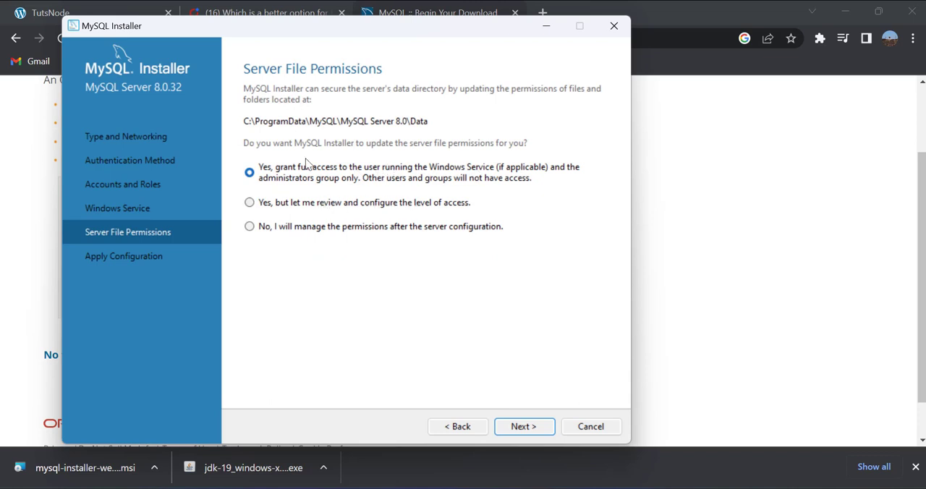
pyautogui.click(526, 427)
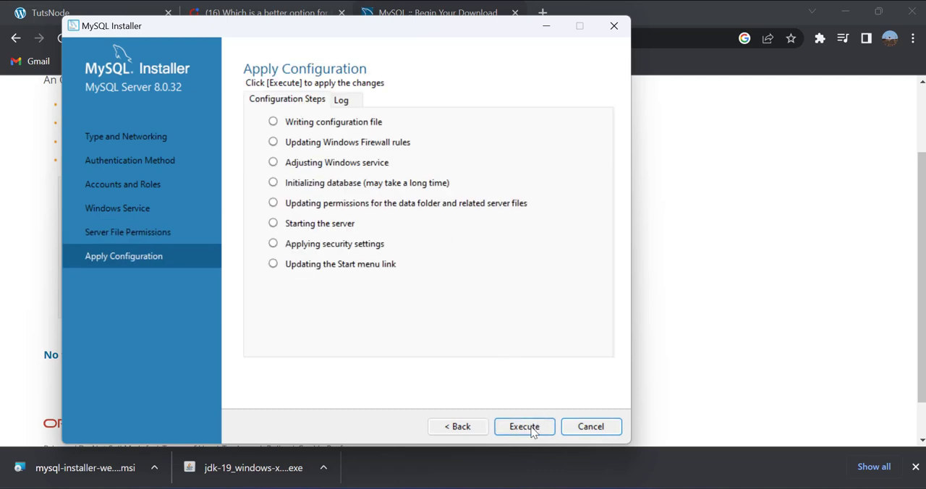
pyautogui.click(530, 426)
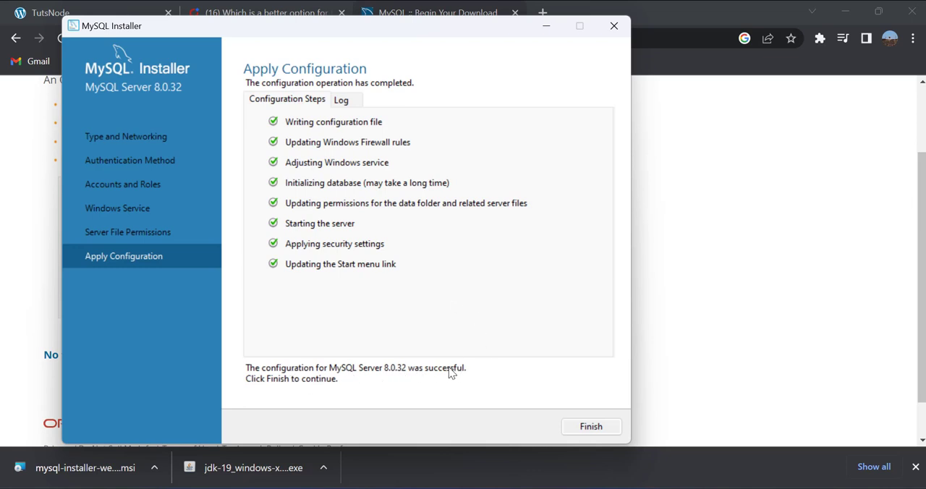
# - Finish the product configuration and close the completed MySQL installation wizard
pyautogui.click(585, 427)
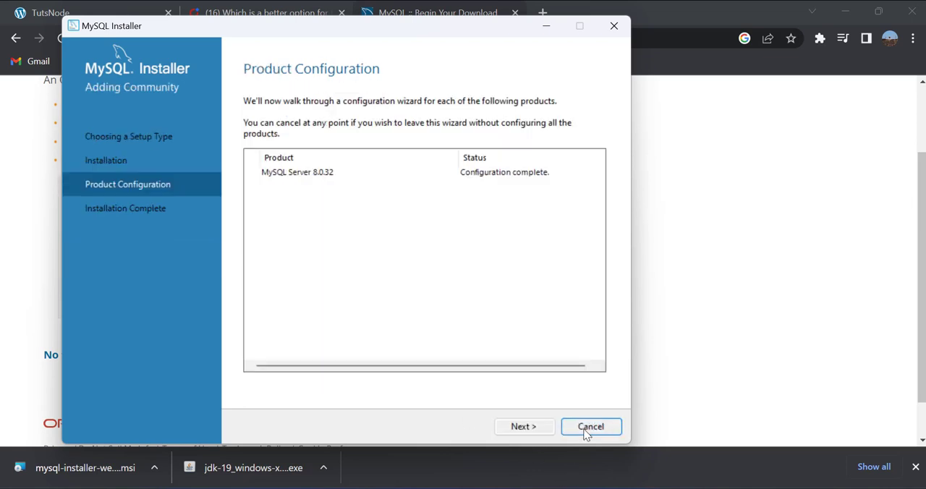
pyautogui.click(544, 426)
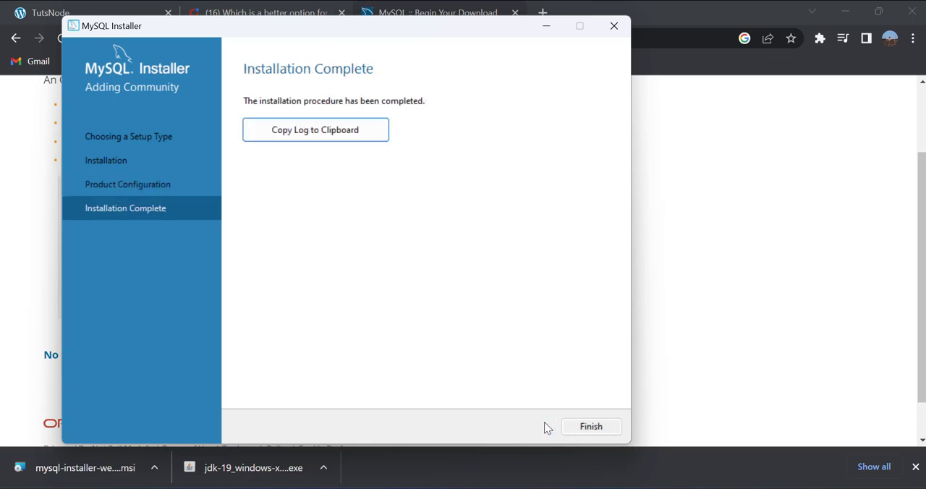
pyautogui.click(583, 428)
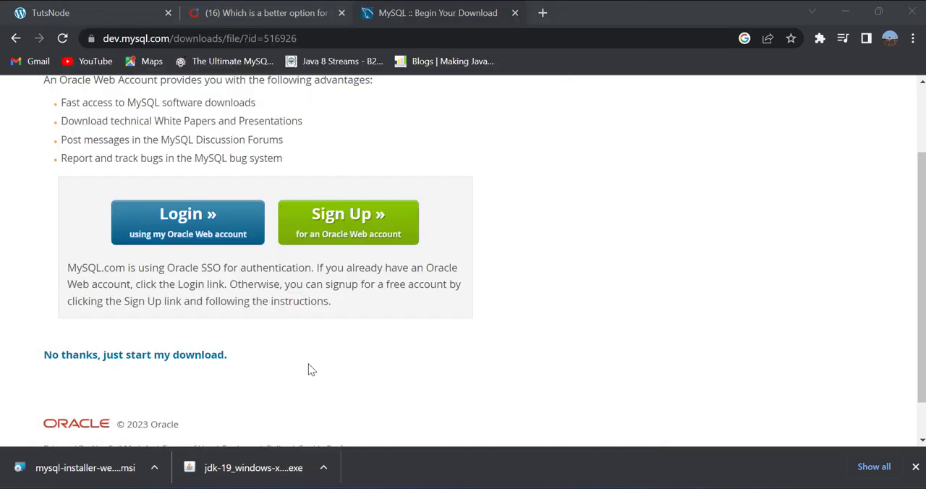
# - Open the MySQL 8.0 Command Line Client and log in by entering the root account password
pyautogui.press('super')
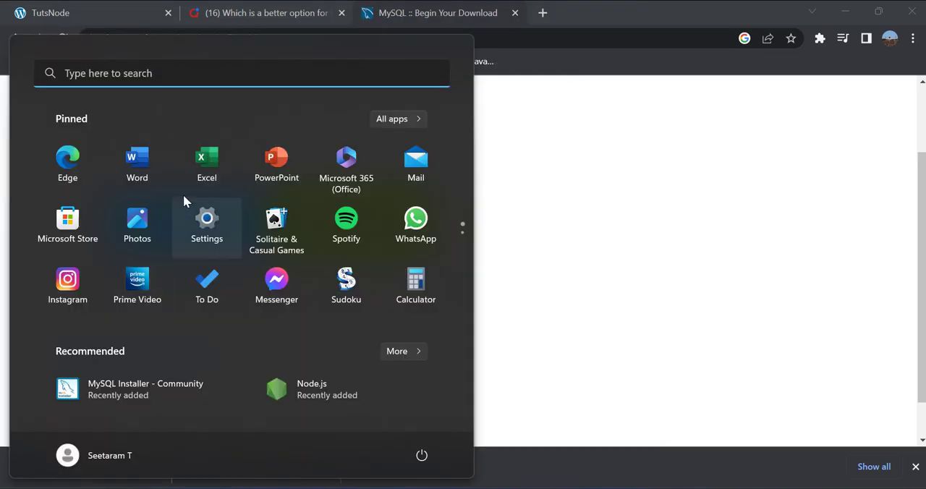
pyautogui.click(162, 80)
pyautogui.write('my')
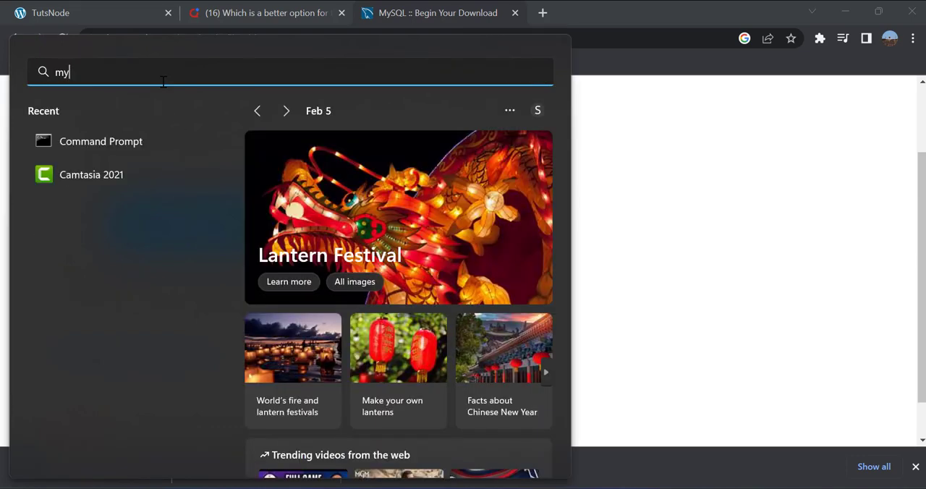
pyautogui.write('sql')
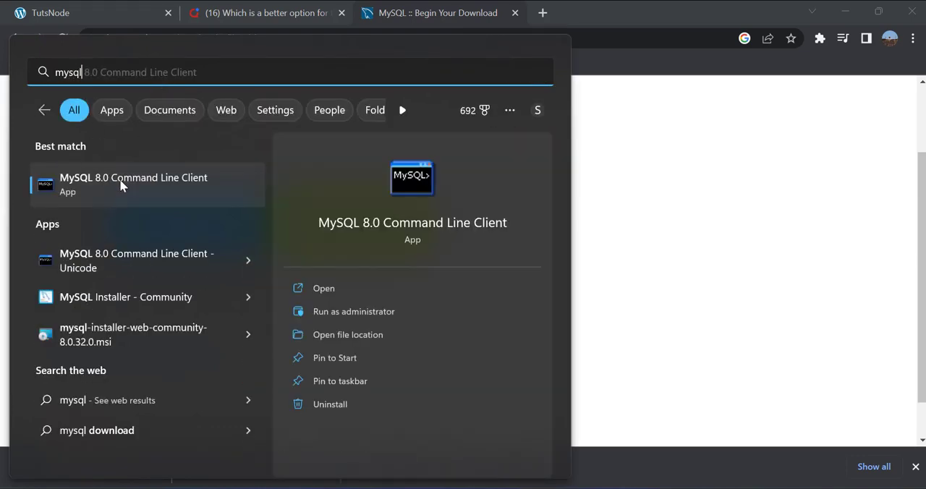
pyautogui.click(120, 180)
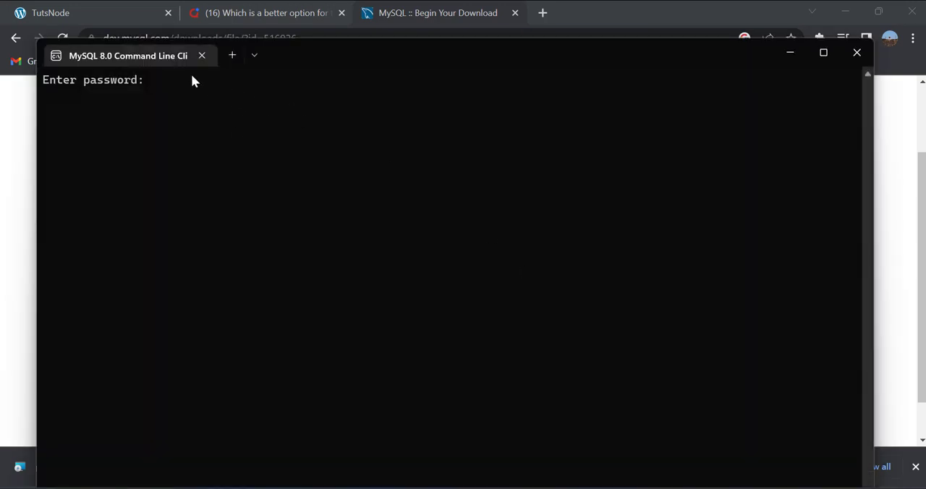
pyautogui.write('root')
pyautogui.press('Return')
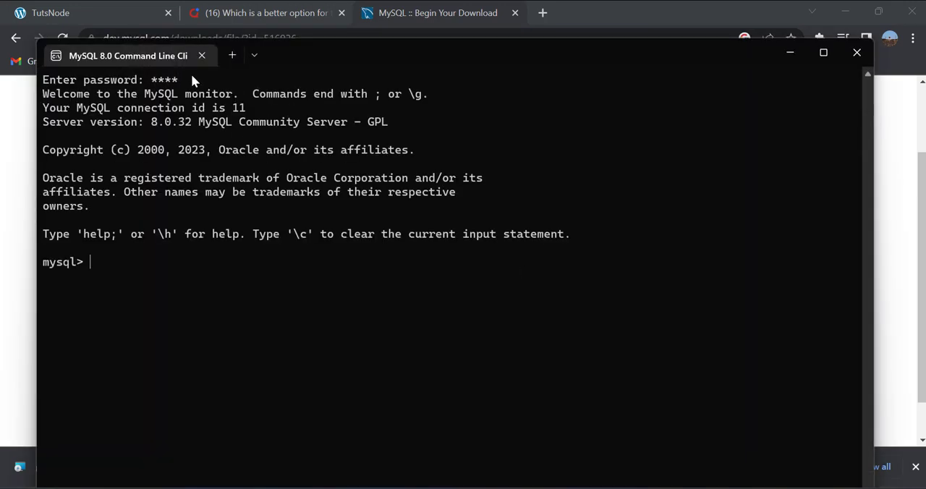
# - List the server's databases with the statement show databases;
pyautogui.write('show databases')
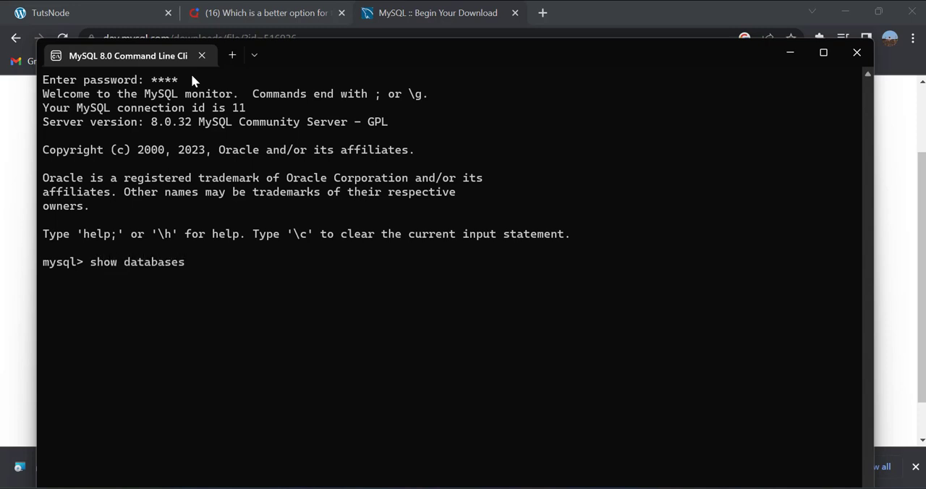
pyautogui.write(';')
pyautogui.press('Return')
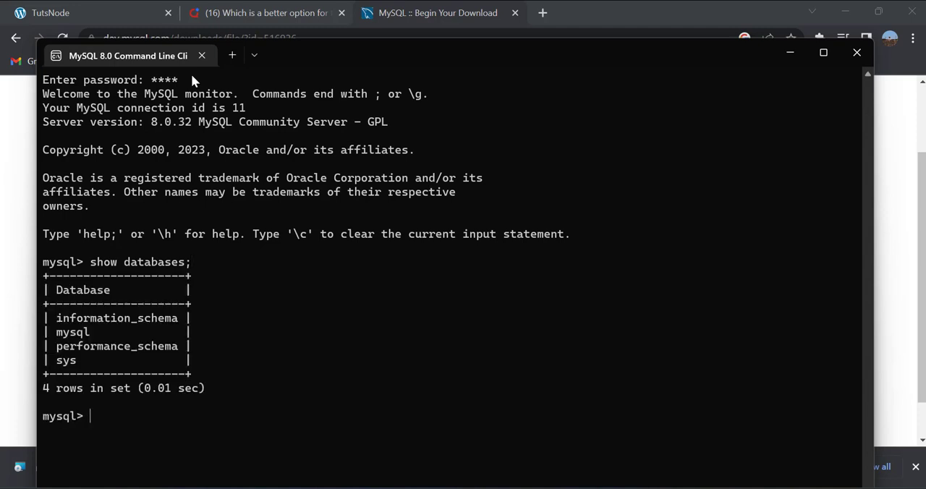
# - Create a new database named test with the statement create database test;
pyautogui.write('create database')
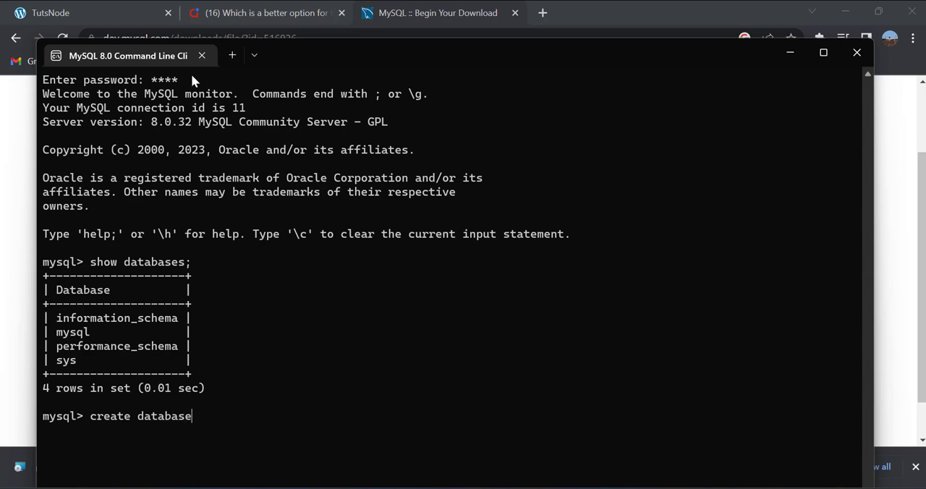
pyautogui.write(' test;')
pyautogui.press('Return')
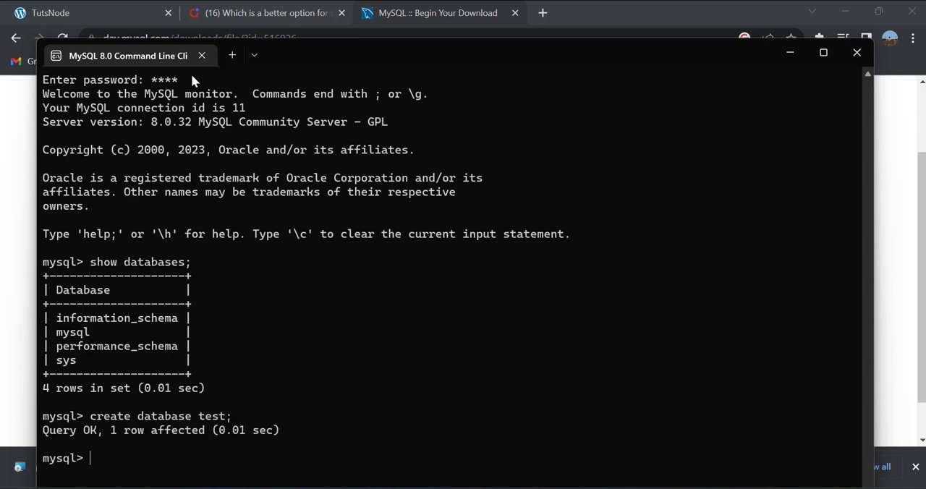
# - List the databases again to check for the new test database, and maximize the command line window
pyautogui.write('show databa')
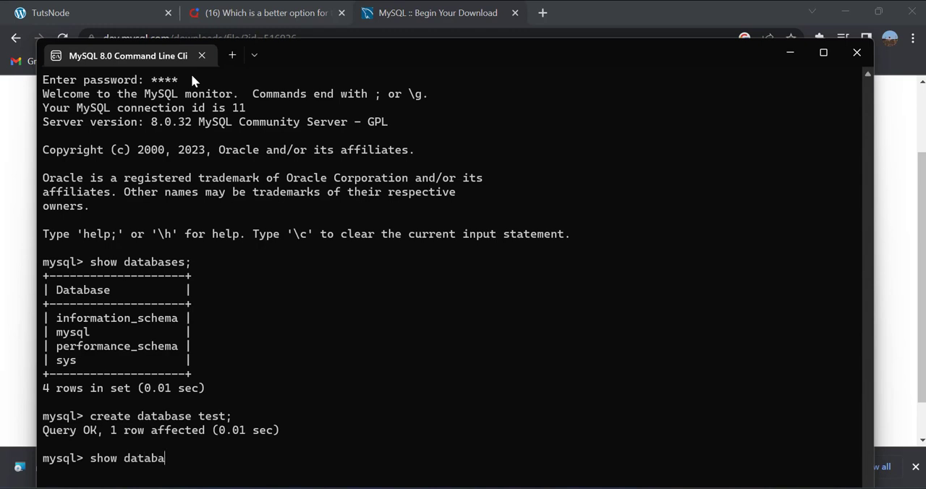
pyautogui.write('ses;')
pyautogui.press('Return')
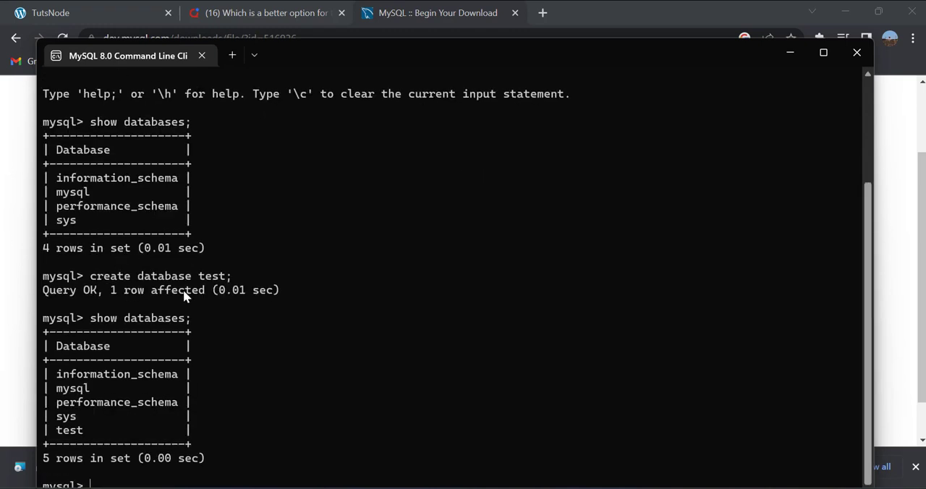
pyautogui.moveTo(234, 281); pyautogui.dragTo(192, 280)
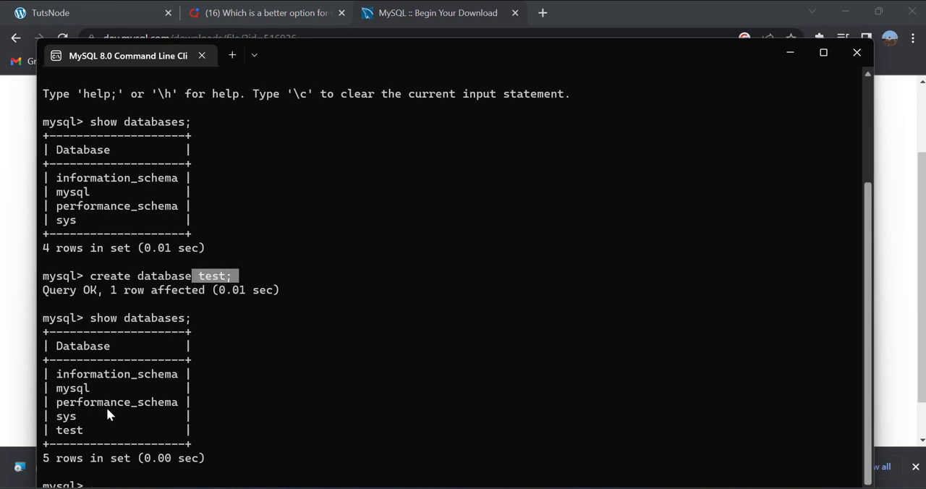
pyautogui.moveTo(95, 430); pyautogui.dragTo(49, 429)
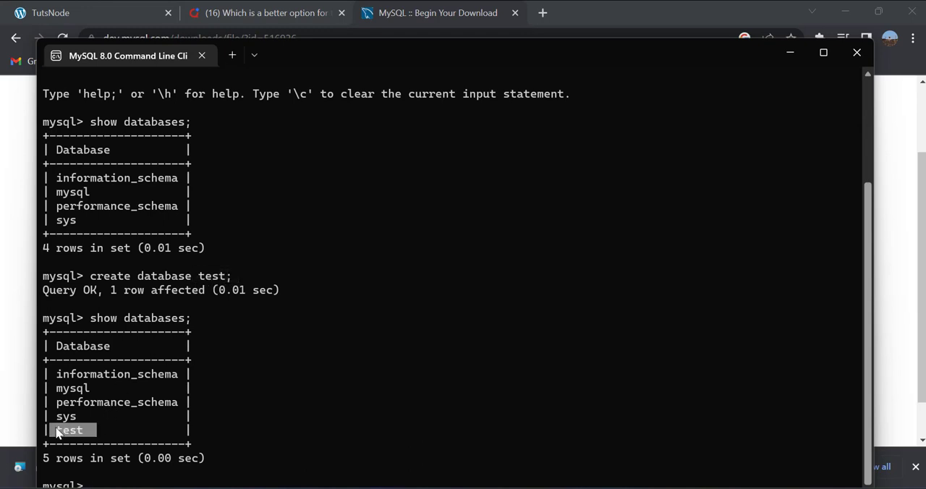
pyautogui.click(118, 482)
pyautogui.click(825, 55)
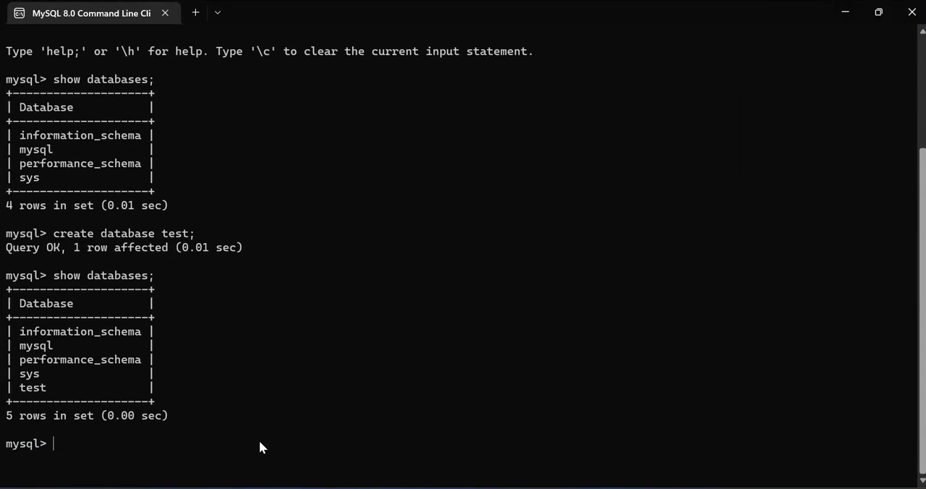
# - Switch to the test database with use test; and list its tables with show tables;
pyautogui.write('use test;')
pyautogui.press('Return')
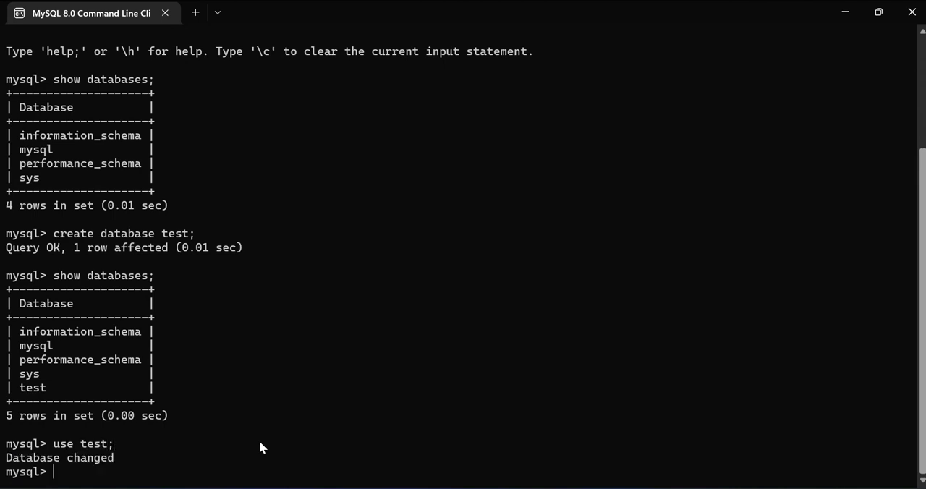
pyautogui.write('show tables;')
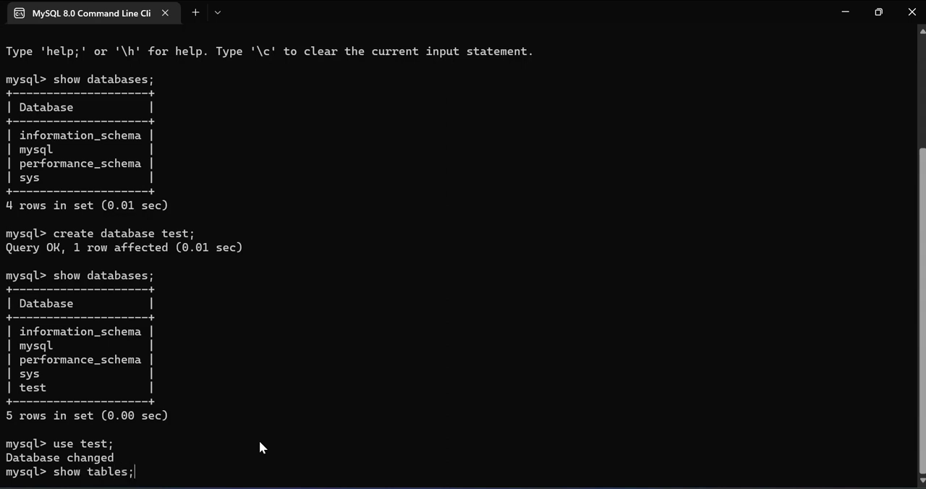
pyautogui.press('Return')
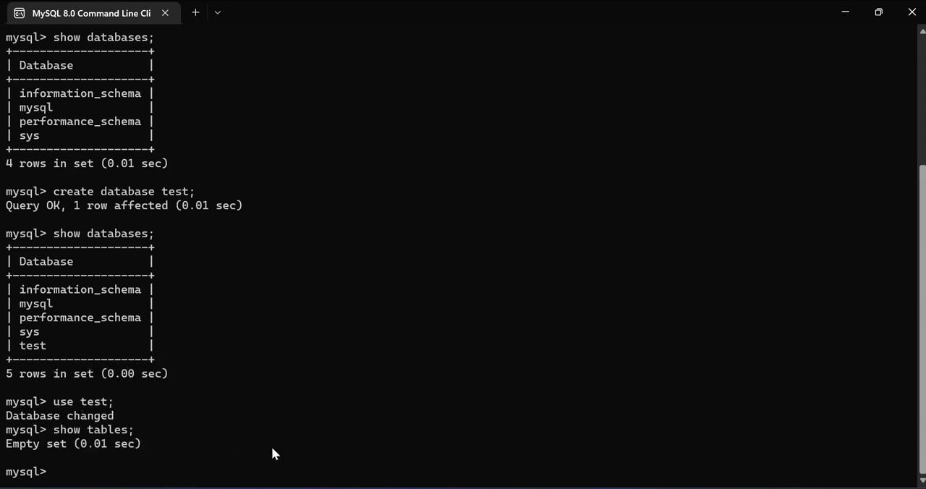
# - Create a table named user with the columns name varchar(10), age integer and course varchar(10)
pyautogui.write('create table user ')
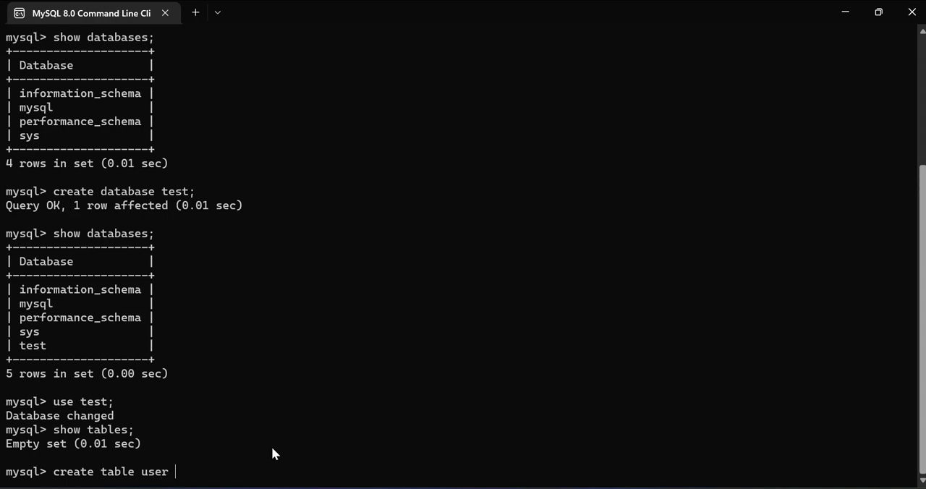
pyautogui.write('(name varchar')
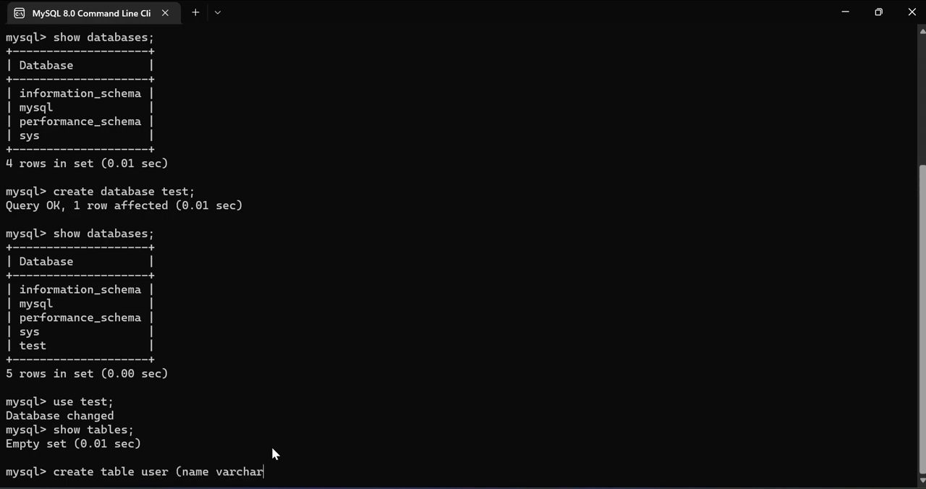
pyautogui.write('(10), age integer,')
pyautogui.write('course')
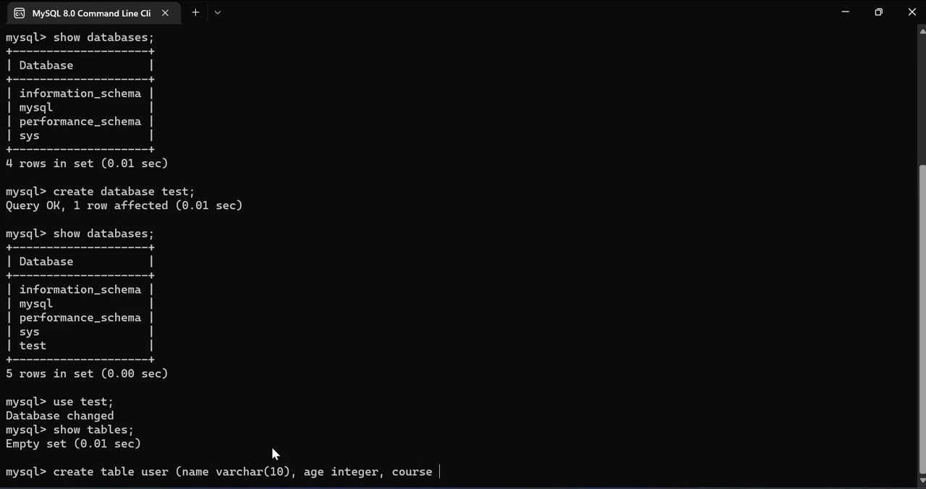
pyautogui.write(' varchar(10));')
pyautogui.press('Return')
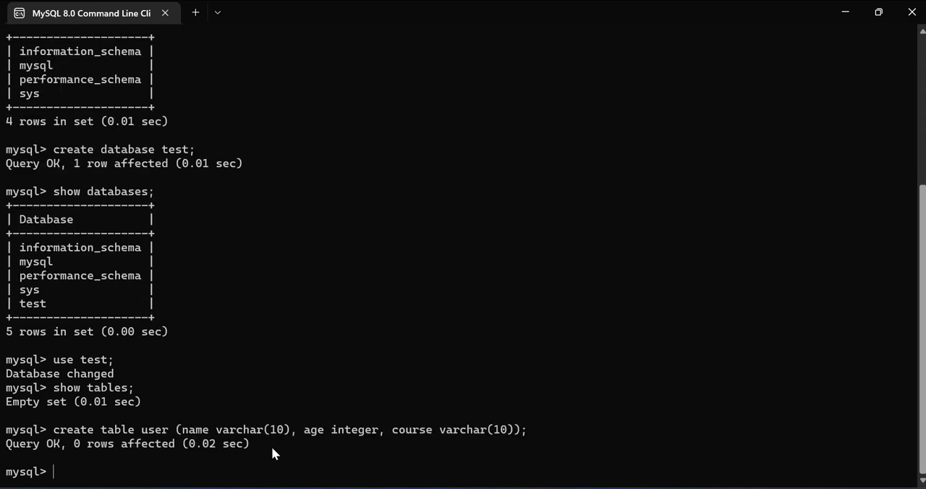
pyautogui.moveTo(249, 446); pyautogui.dragTo(5, 450)
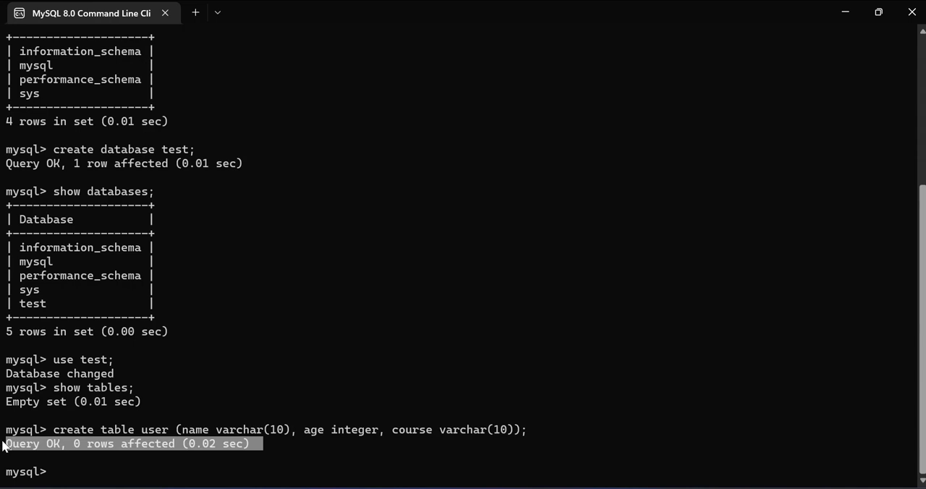
pyautogui.click(80, 467)
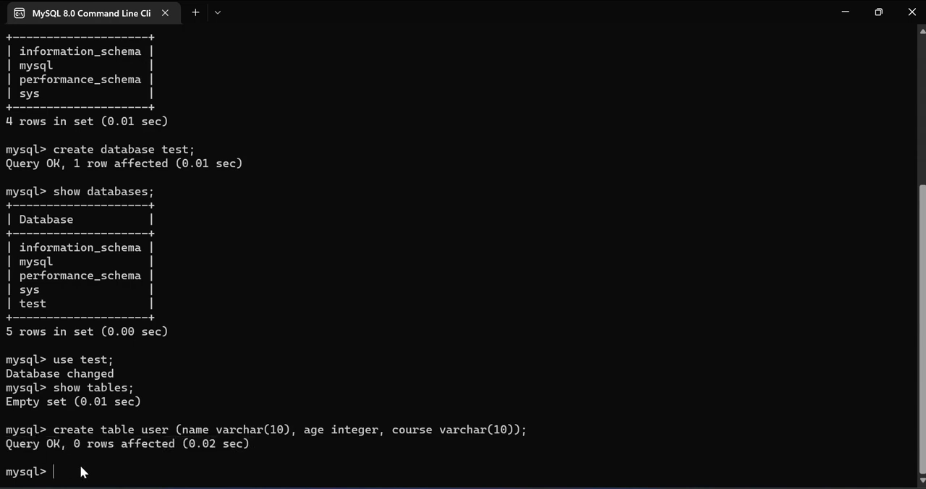
# - Describe the user table with desc user; and examine its fields and data types
pyautogui.write('desc user;')
pyautogui.press('Return')
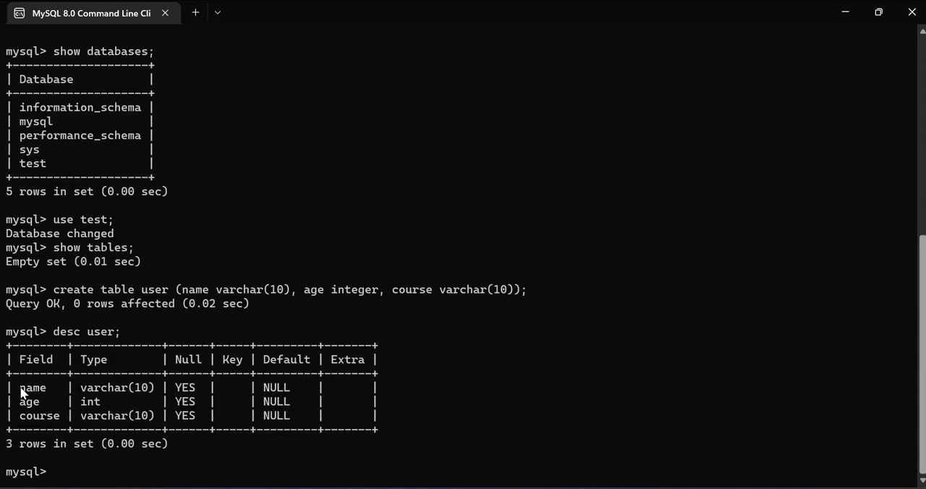
pyautogui.moveTo(20, 393); pyautogui.dragTo(204, 416)
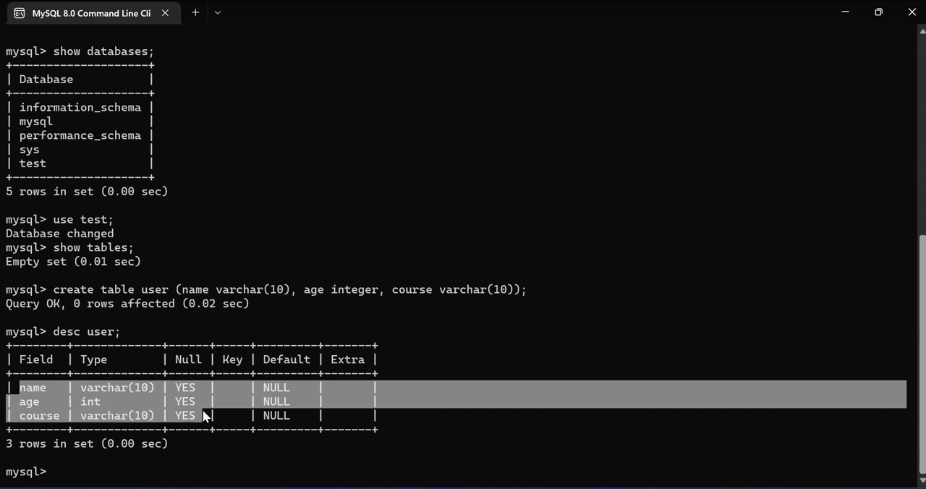
pyautogui.click(93, 467)
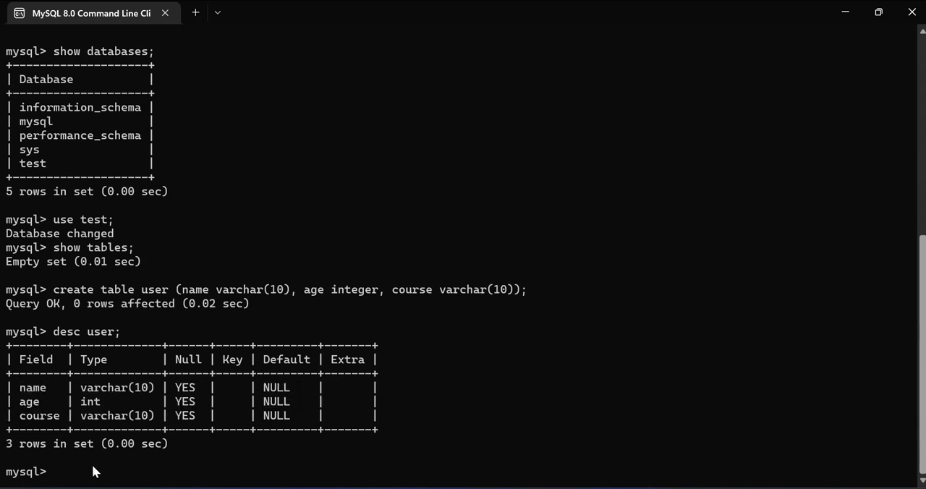
# - List the tables in the test database to check for the user table
pyautogui.write('show tables;')
pyautogui.press('Return')
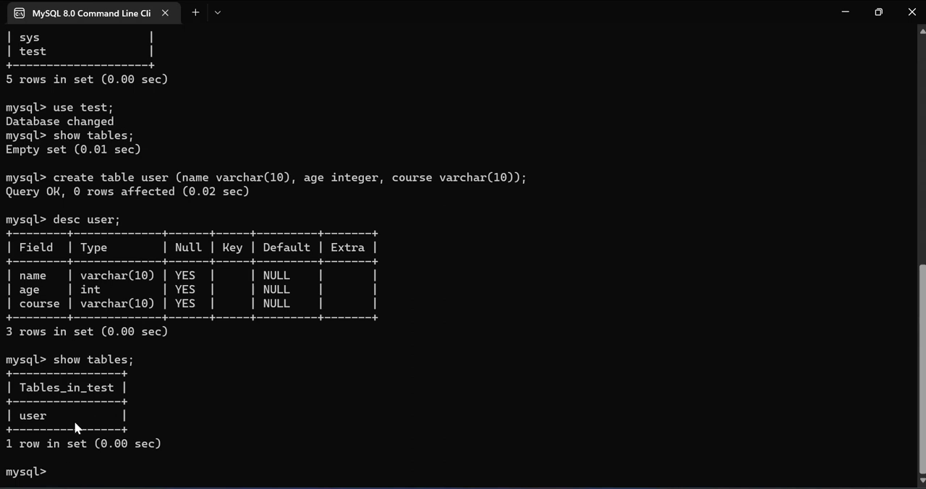
pyautogui.moveTo(45, 415); pyautogui.dragTo(20, 416)
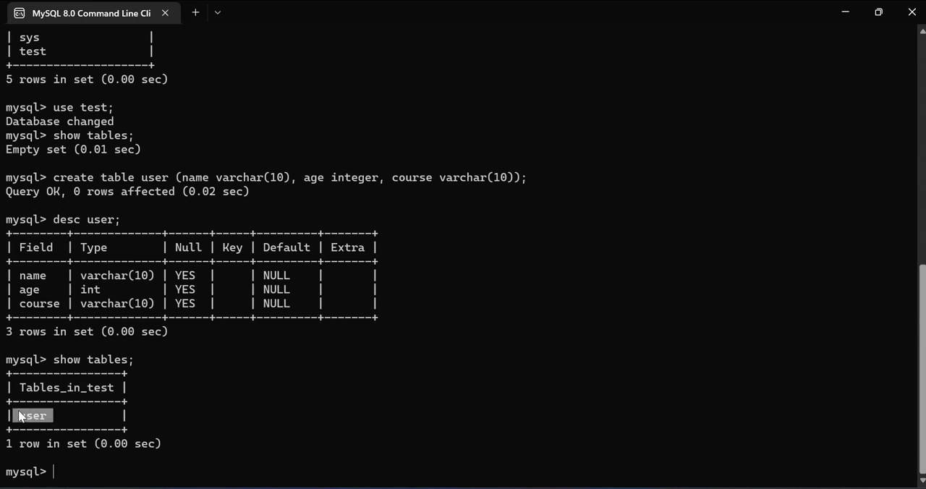
pyautogui.click(73, 463)
# - Insert a first row into the user table with a person's first name, age 37 and course 'Mtech'
pyautogui.write('in')
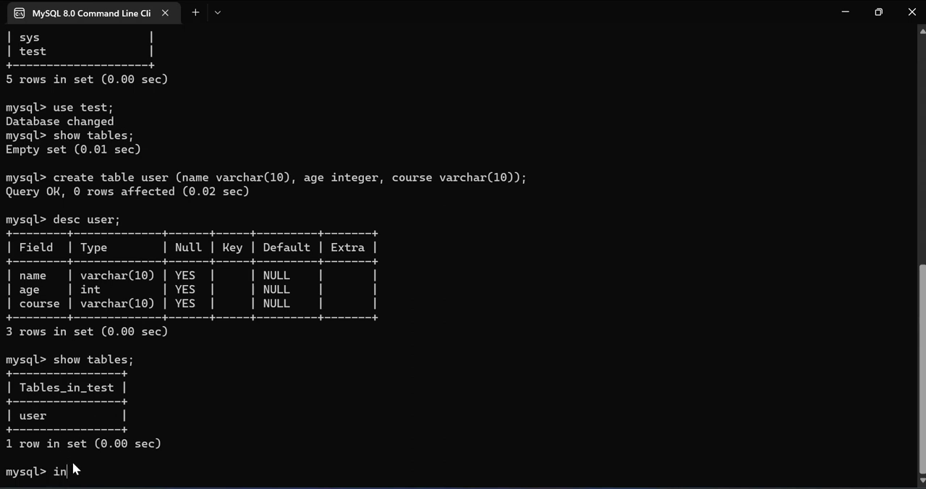
pyautogui.write("sert into user  values('s")
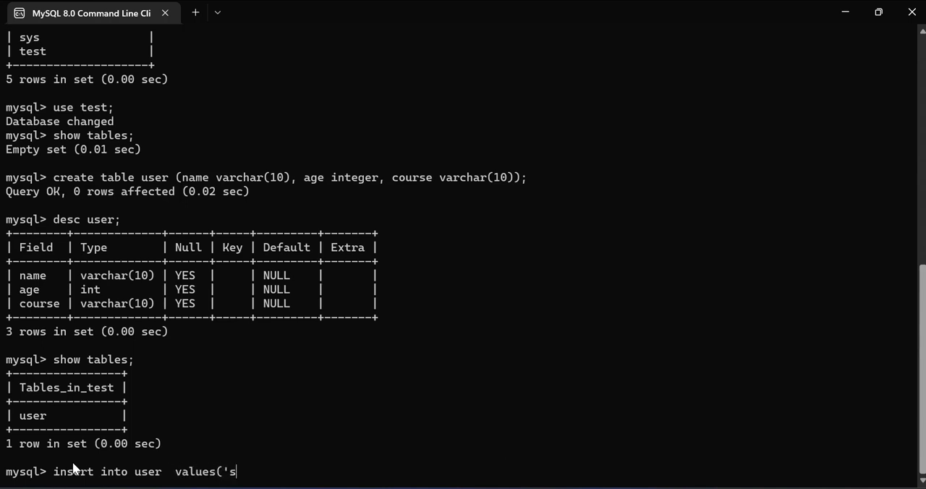
pyautogui.write("eetaram',37,'M")
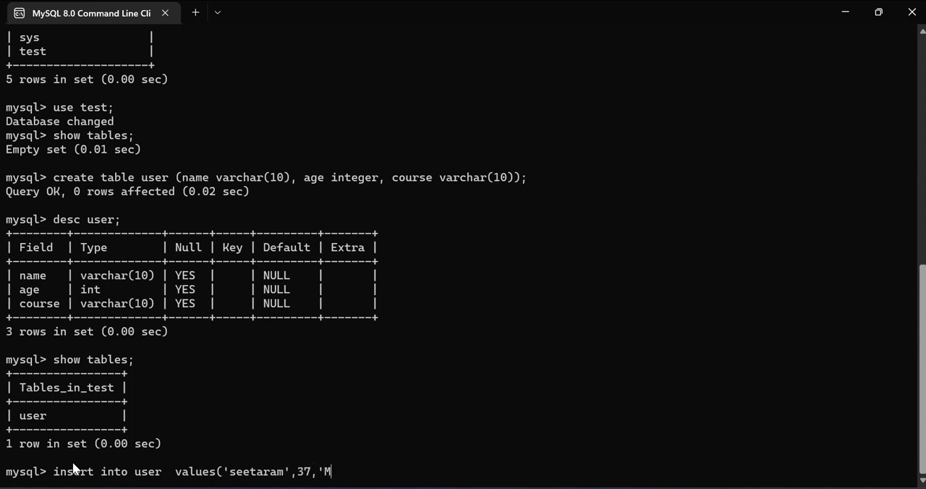
pyautogui.write("tech');l")
pyautogui.press('BackSpace')
pyautogui.press('Return')
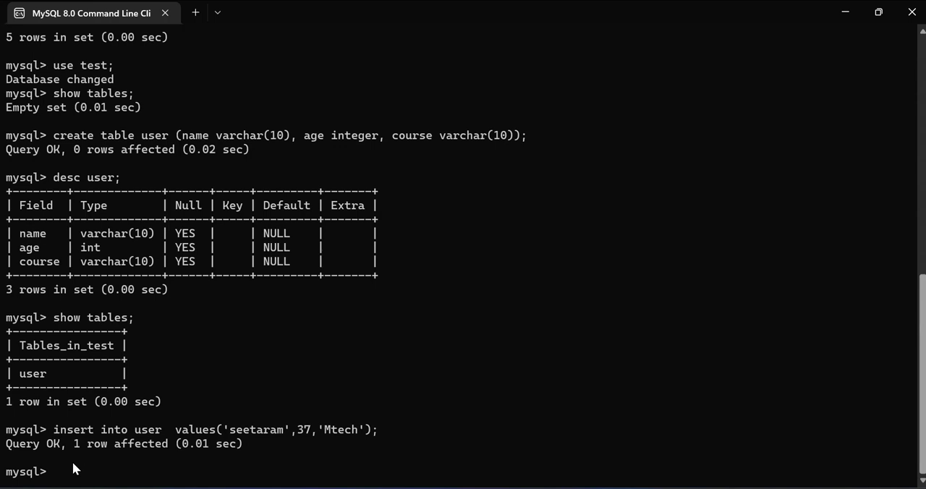
# - Reuse the previous insert statement to add a second row with another person's first name, age 17 and course 'Btech'
pyautogui.press('Up')
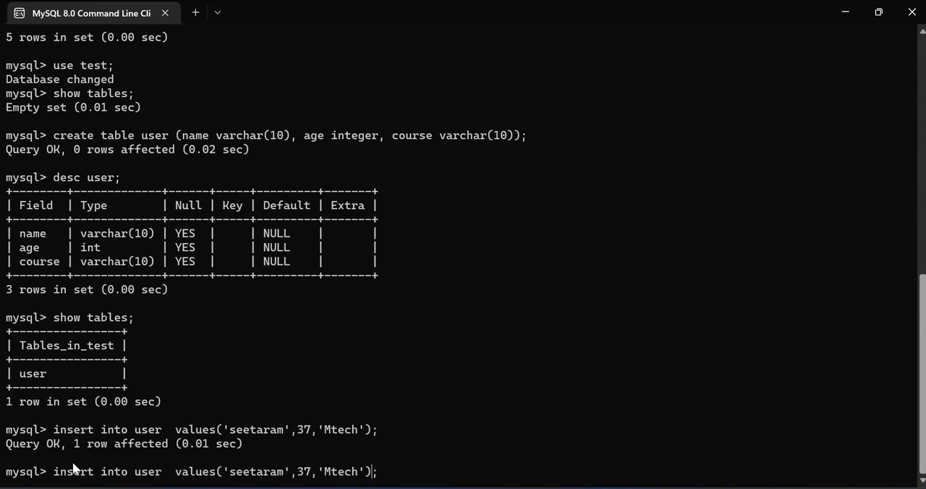
pyautogui.press('Left')
pyautogui.press('Left')
pyautogui.press('BackSpace')
pyautogui.press('BackSpace')
pyautogui.press('BackSpace')
pyautogui.press('BackSpace')
pyautogui.press('BackSpace')
pyautogui.press('BackSpace')
pyautogui.press('BackSpace')
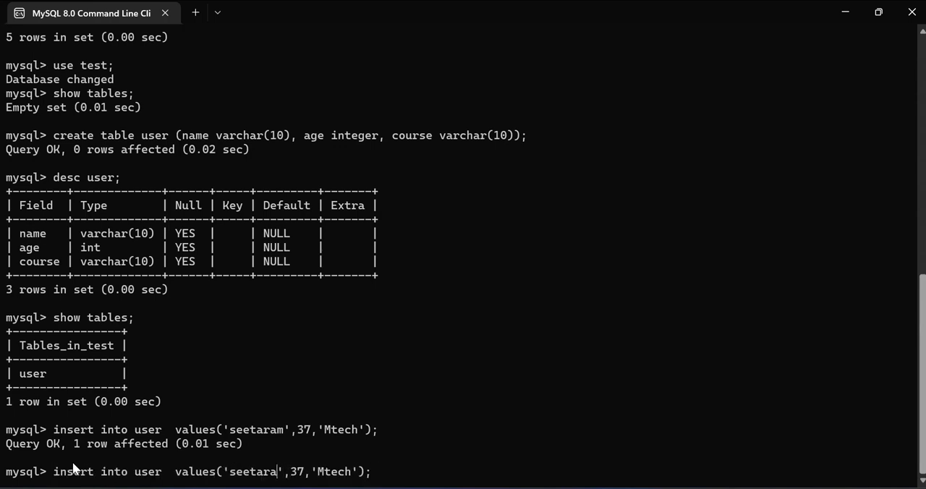
pyautogui.press('BackSpace')
pyautogui.write('Reyansh')
pyautogui.press('Right')
pyautogui.press('Right')
pyautogui.press('Right')
pyautogui.press('BackSpace')
pyautogui.write('B')
pyautogui.press('BackSpace')
pyautogui.write('2')
pyautogui.press('BackSpace')
pyautogui.write('1')
pyautogui.press('Right')
pyautogui.press('Right')
pyautogui.press('Right')
pyautogui.press('Return')
# - Query all rows of the user table with select *from user; and examine the returned records
pyautogui.write('se')
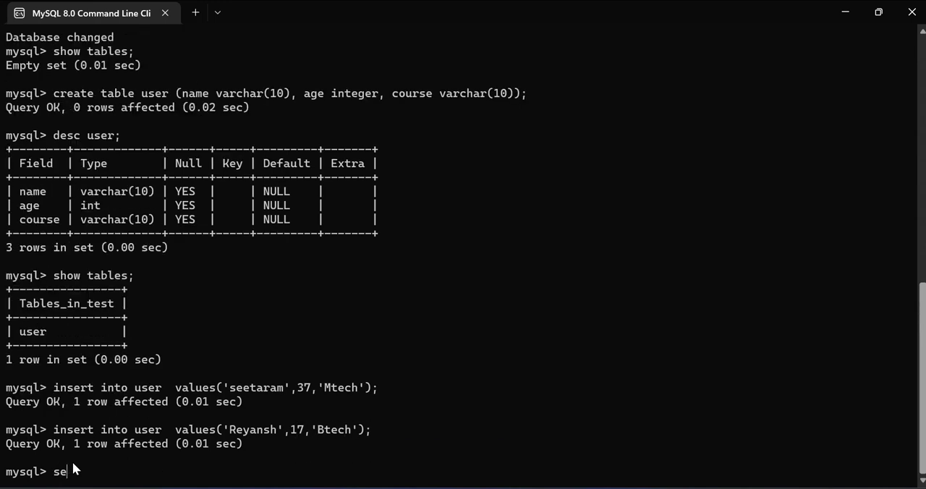
pyautogui.write('lect *from user;')
pyautogui.press('Return')
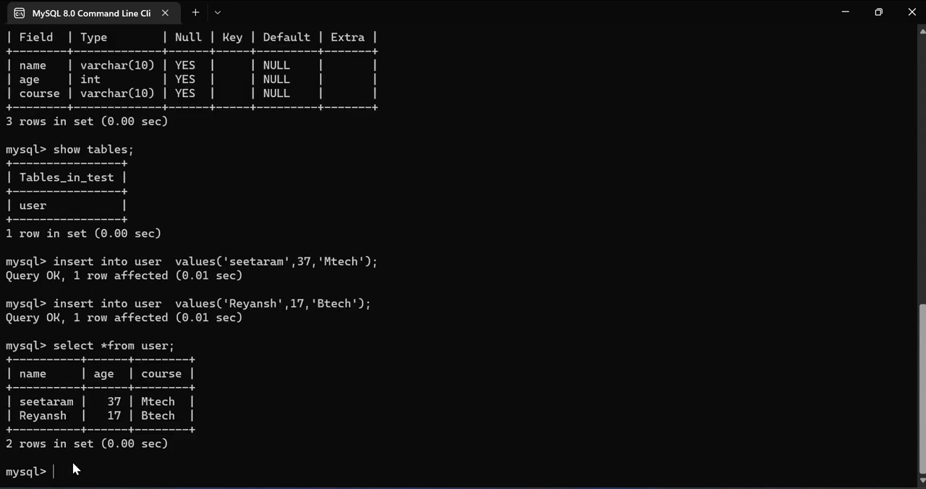
pyautogui.moveTo(190, 419); pyautogui.dragTo(2, 364)
pyautogui.click(154, 471)
# - Switch to Chrome and search for 'download mysql workbench' in a new tab
pyautogui.moveTo(123, 481)
pyautogui.click(86, 427)
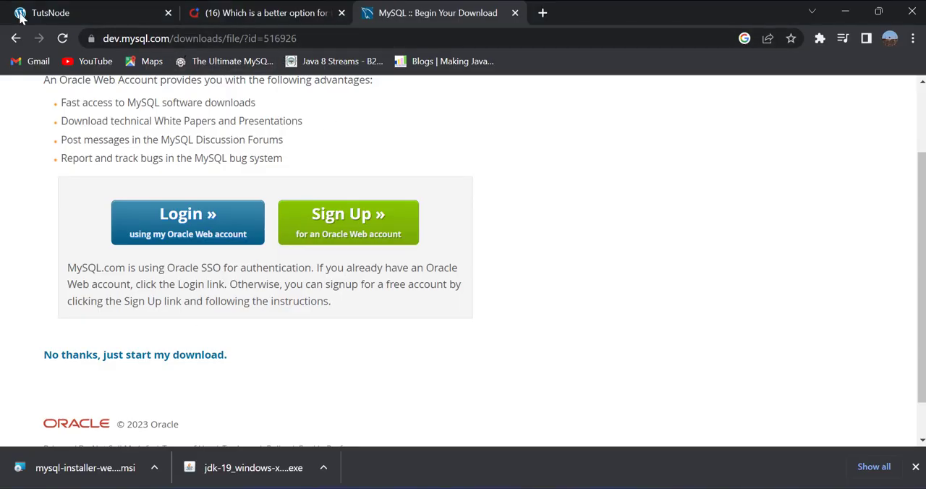
pyautogui.click(542, 12)
pyautogui.click(487, 34)
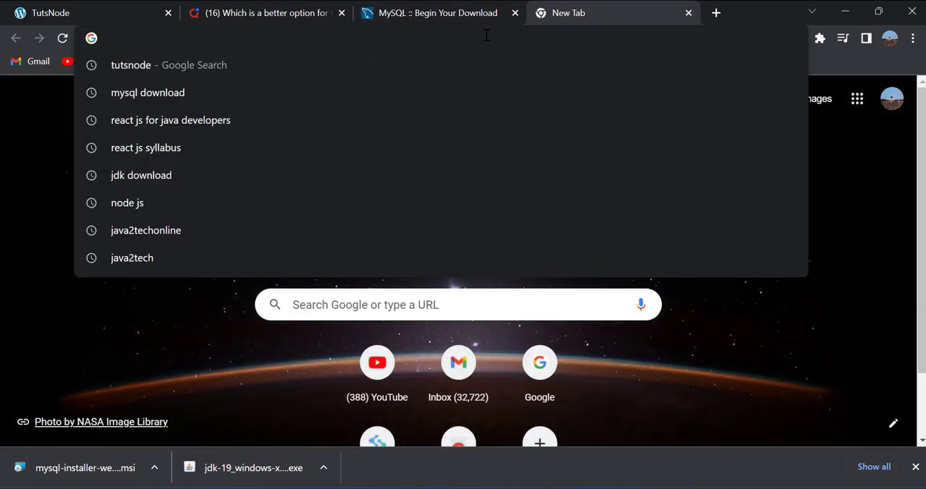
pyautogui.write('download m')
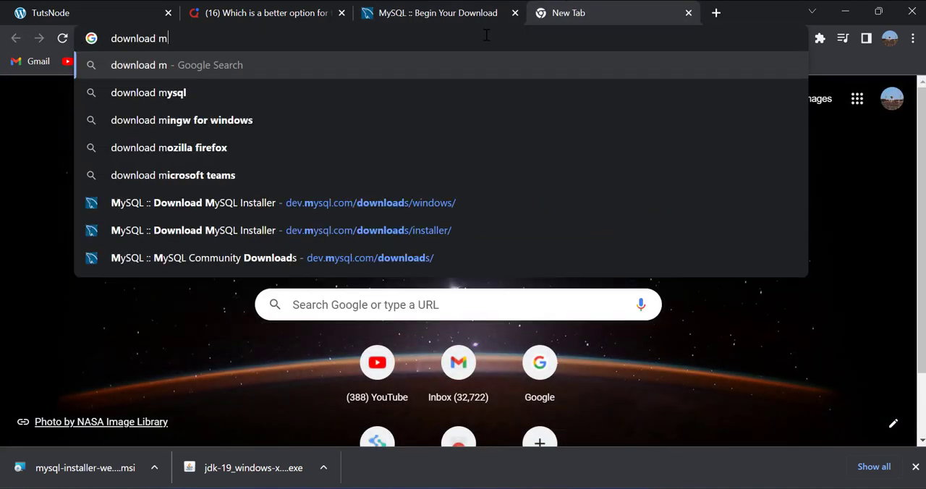
pyautogui.write('ysql workbencj')
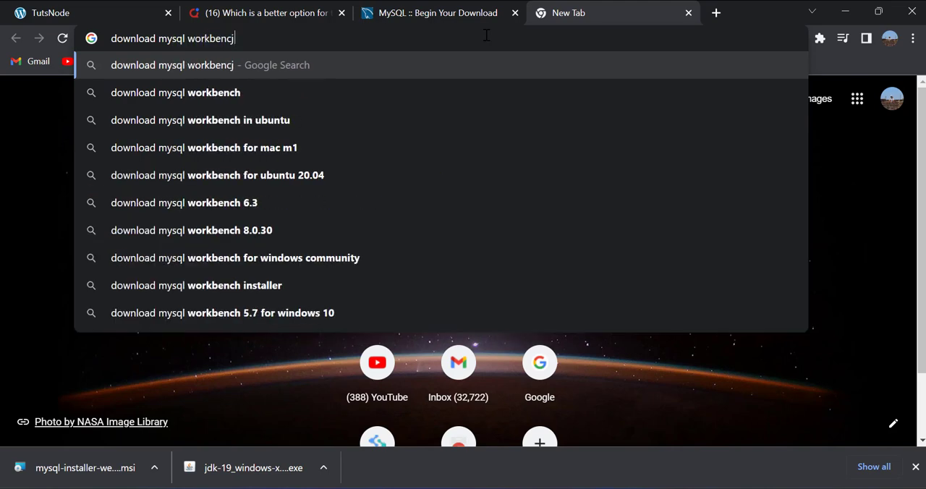
pyautogui.press('BackSpace')
pyautogui.write('h')
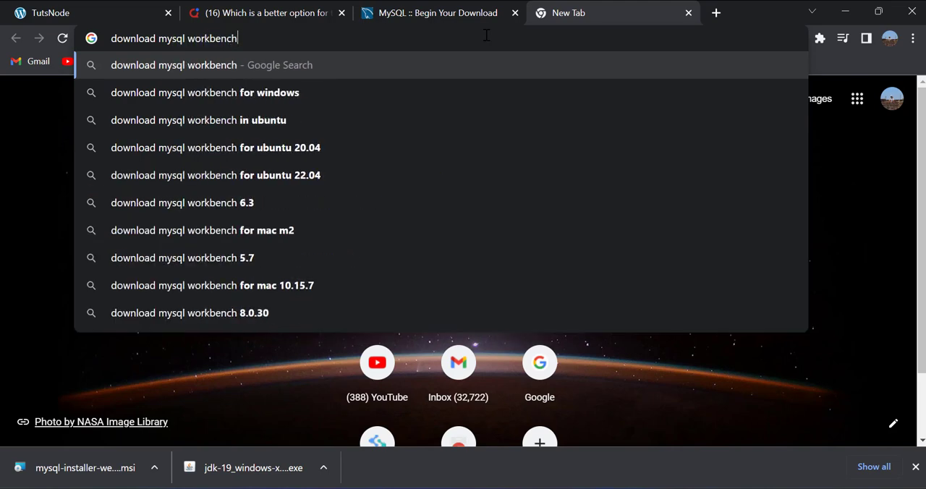
pyautogui.press('Return')
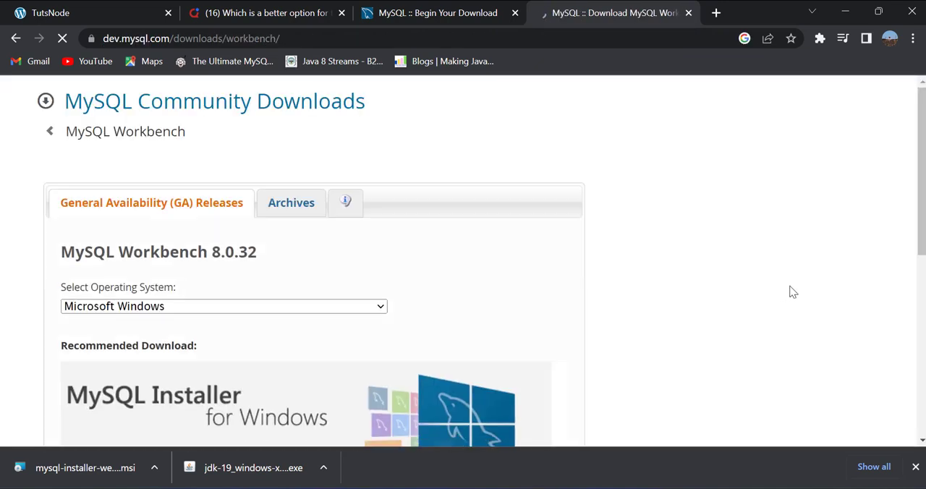
# - Download the MySQL Workbench 8.0.32 Windows (x86, 64-bit) MSI installer without logging in to an Oracle account
pyautogui.scroll(-4, 923, 174)
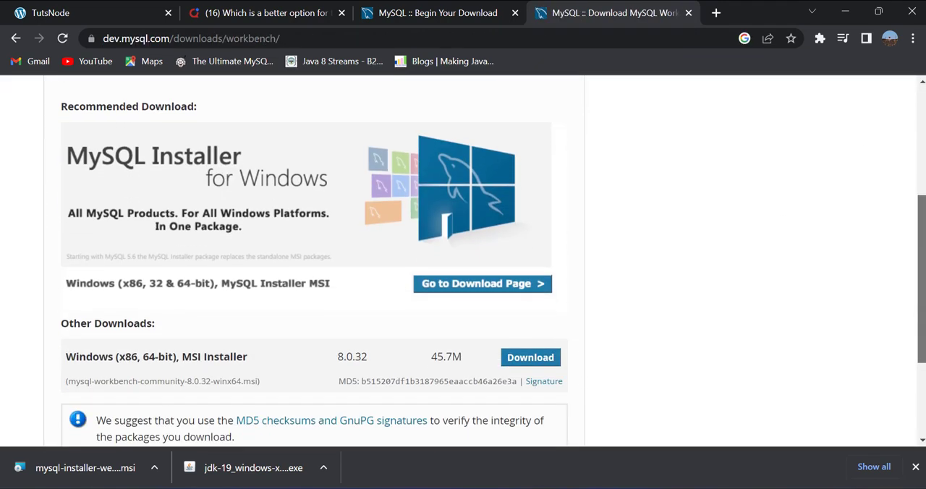
pyautogui.click(549, 295)
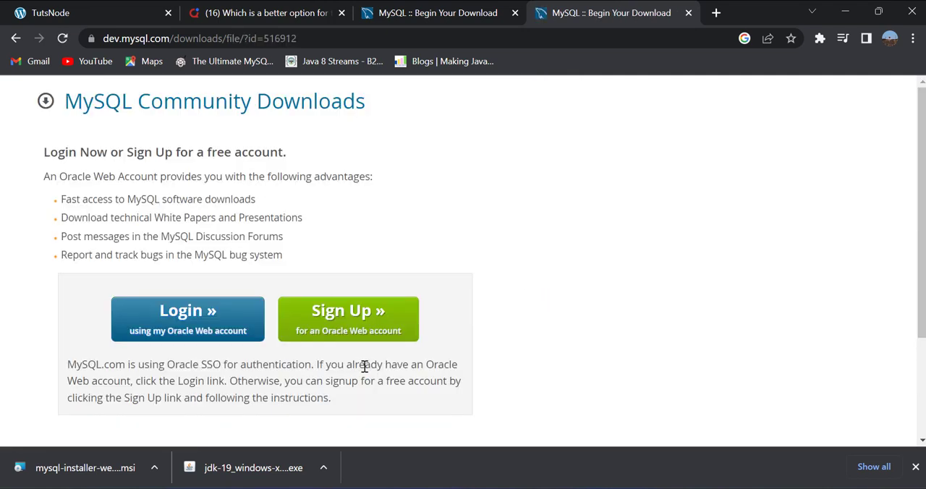
pyautogui.scroll(-2, 916, 203)
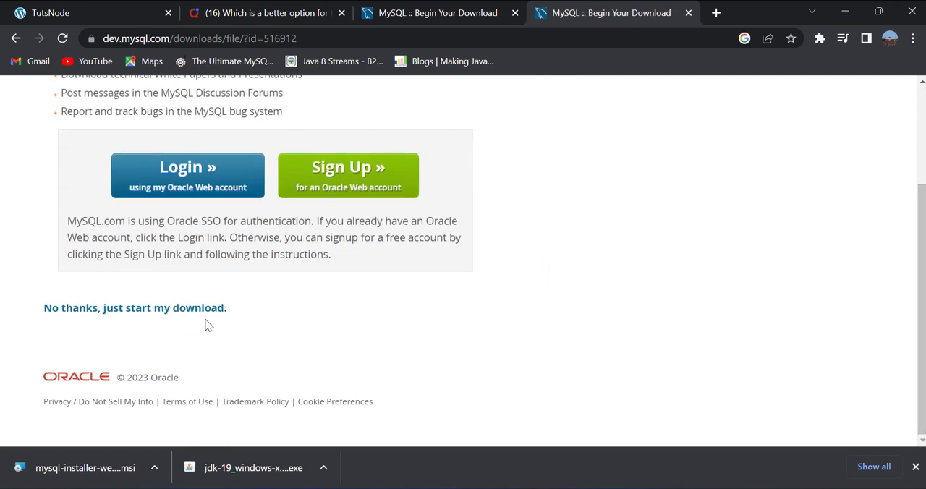
pyautogui.click(185, 310)
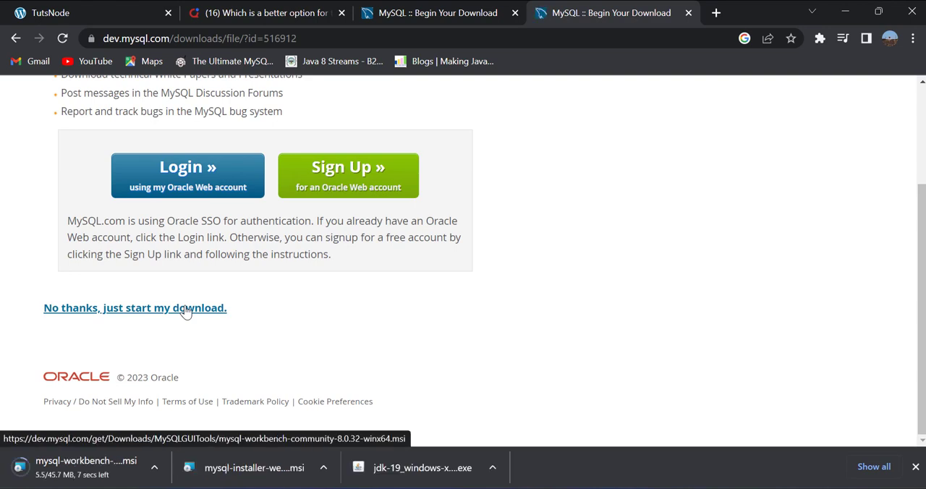
# - Run the downloaded MySQL Workbench installer with the default destination folder and Complete setup type, and launch Workbench on finishing
pyautogui.click(154, 469)
pyautogui.click(177, 373)
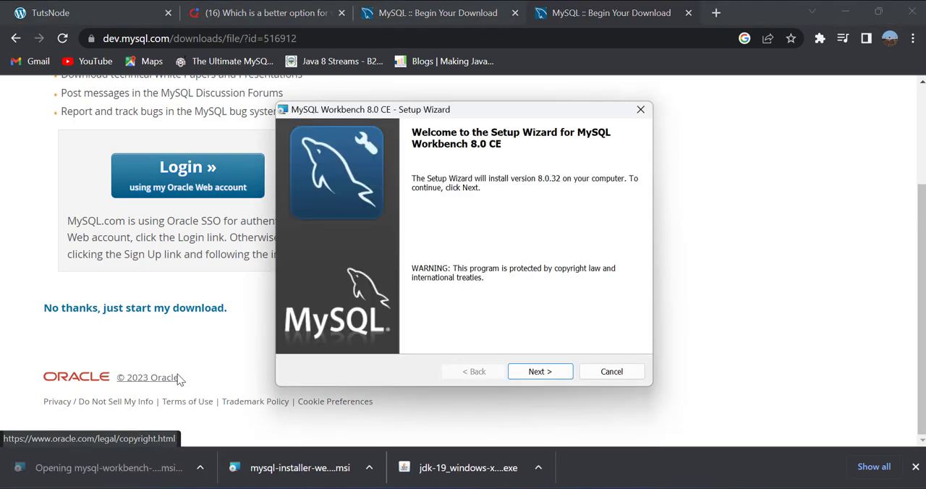
pyautogui.click(553, 374)
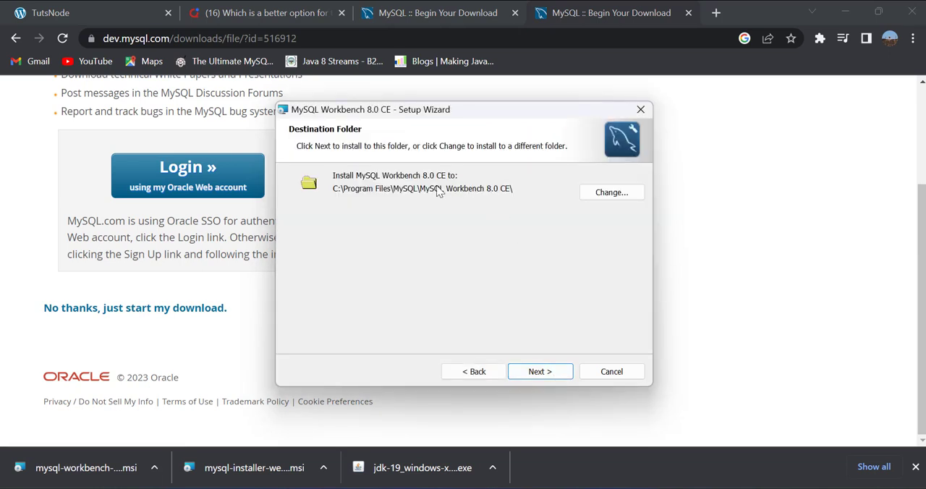
pyautogui.click(539, 373)
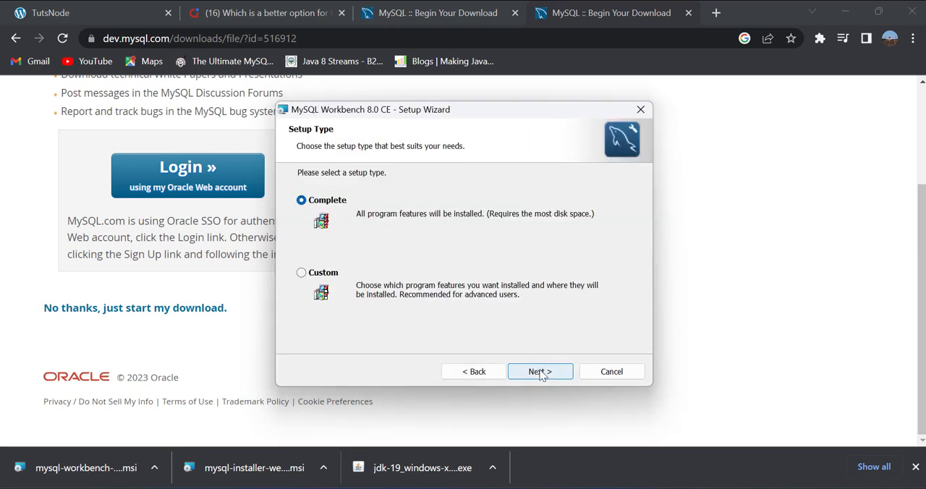
pyautogui.click(541, 379)
pyautogui.click(541, 372)
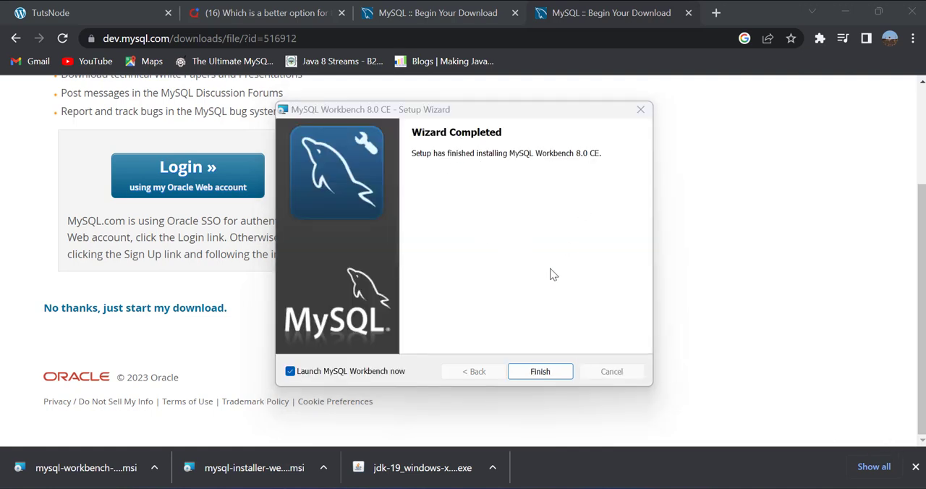
pyautogui.click(539, 372)
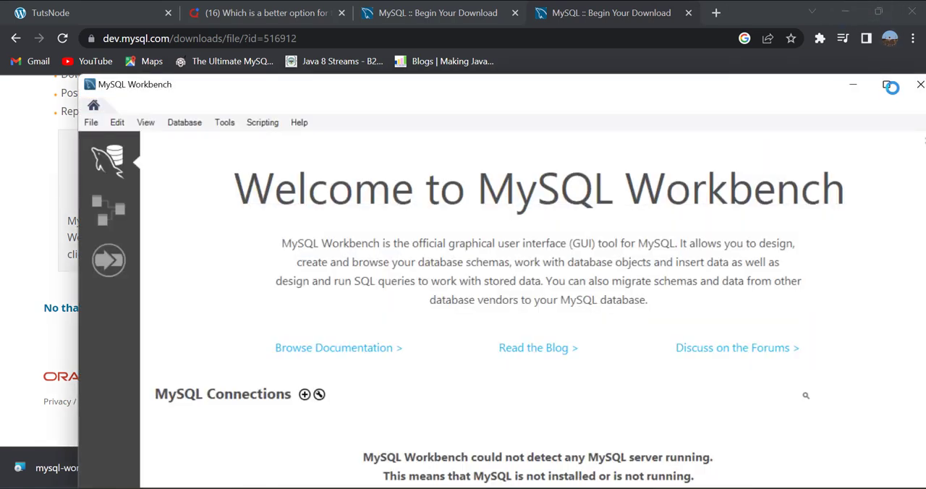
# - Maximize MySQL Workbench and connect to Local instance MySQL80 as root, entering the account password and saving it in the vault
pyautogui.click(890, 86)
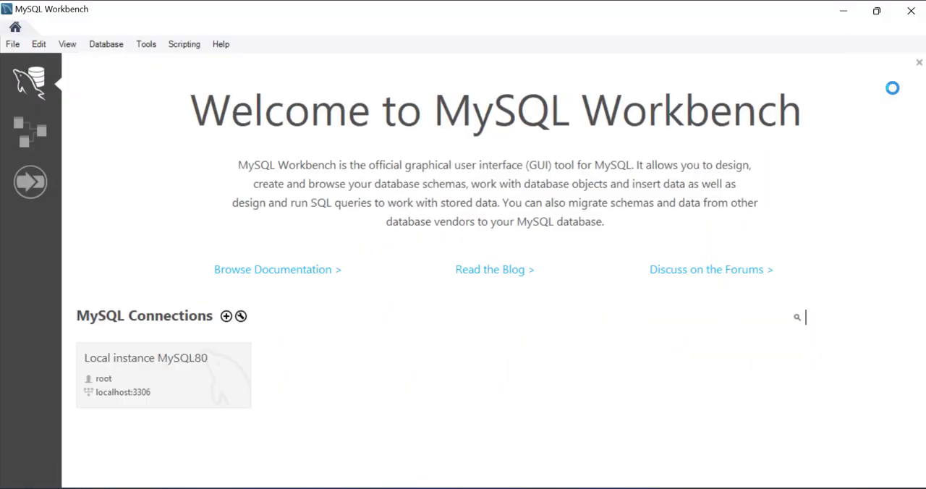
pyautogui.click(165, 369)
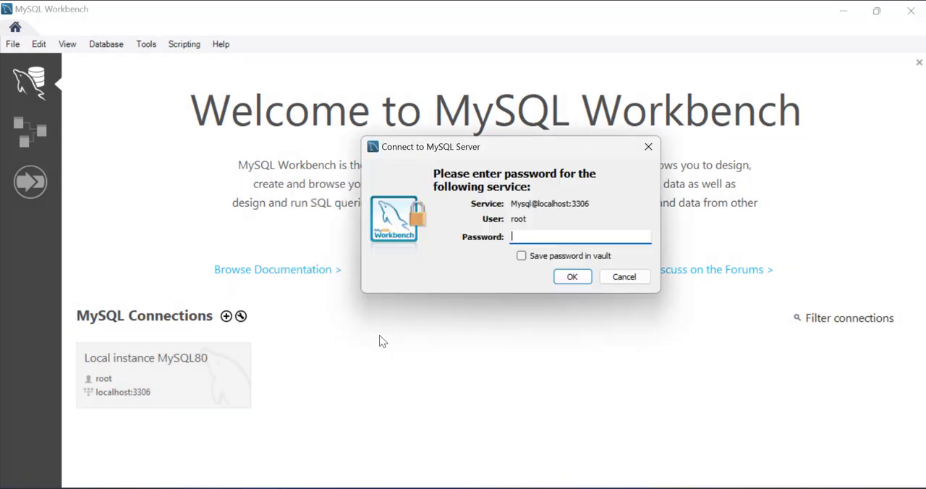
pyautogui.click(522, 255)
pyautogui.click(572, 277)
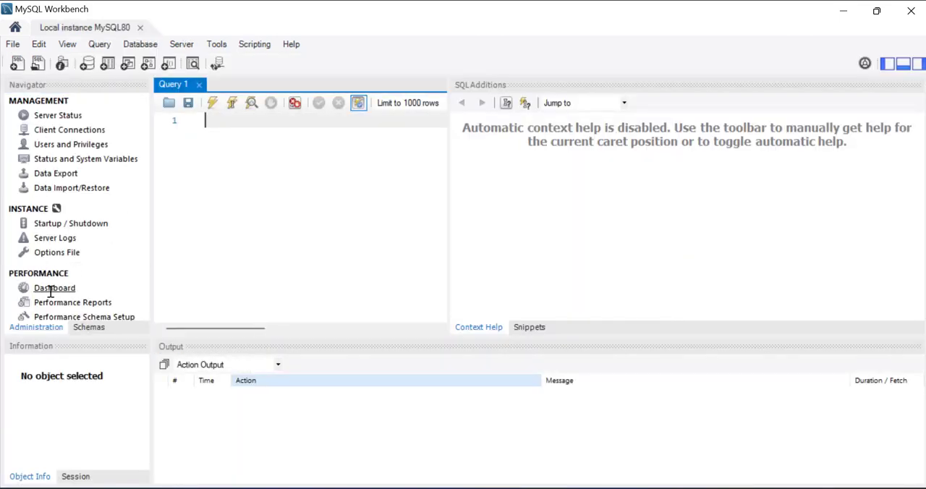
# - Expand the test schema down to the user table's columns and examine the table's column definitions
pyautogui.click(89, 326)
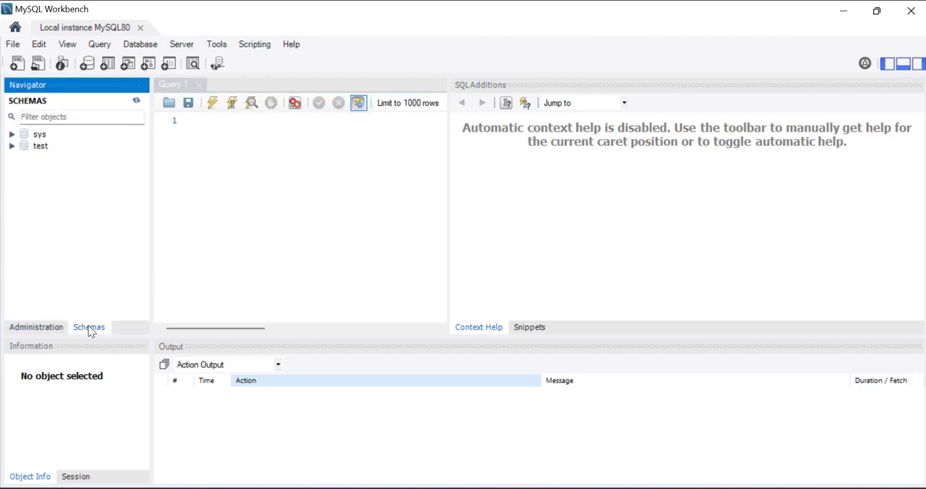
pyautogui.click(41, 148)
pyautogui.click(12, 146)
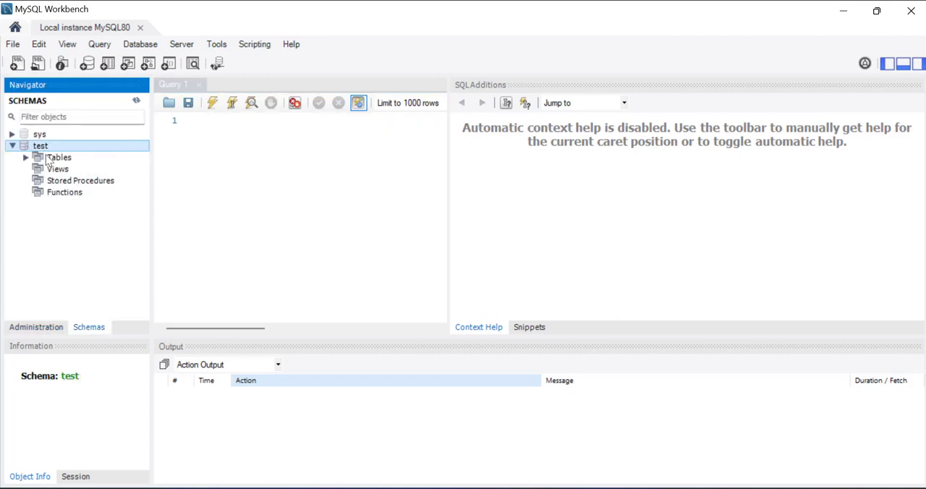
pyautogui.click(27, 157)
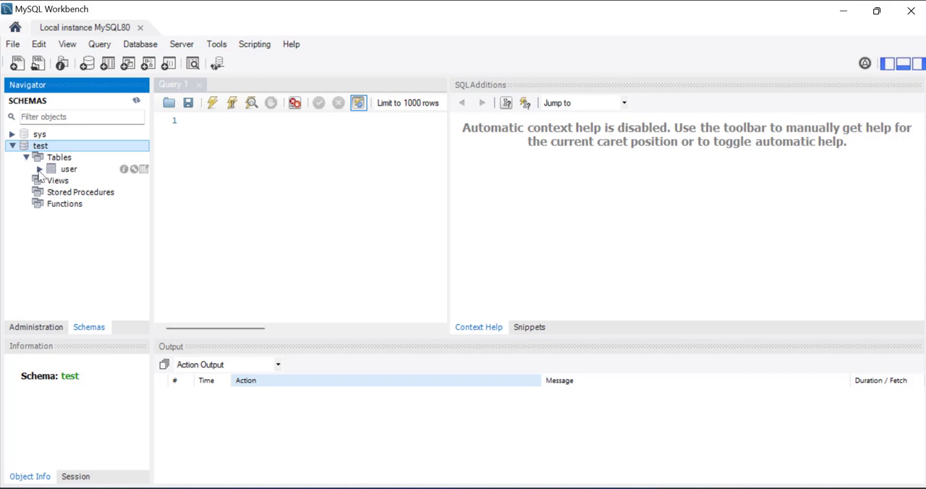
pyautogui.click(40, 169)
pyautogui.click(54, 181)
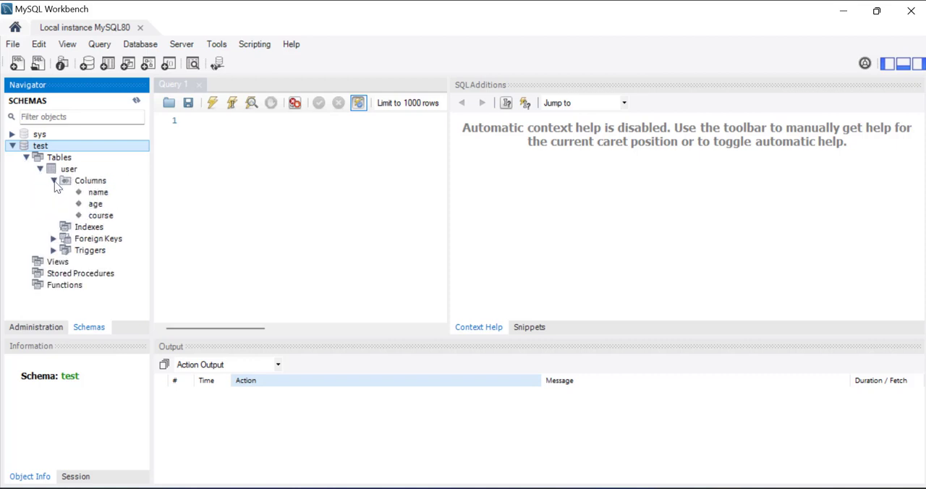
pyautogui.click(70, 171)
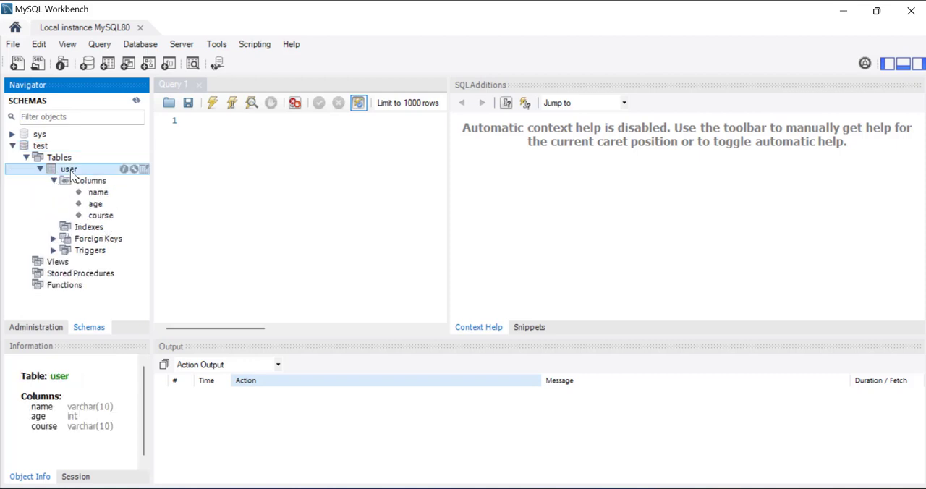
# - Select the rows of the user table with a limit of 1000 and widen the query editor area
pyautogui.rightClick(70, 172)
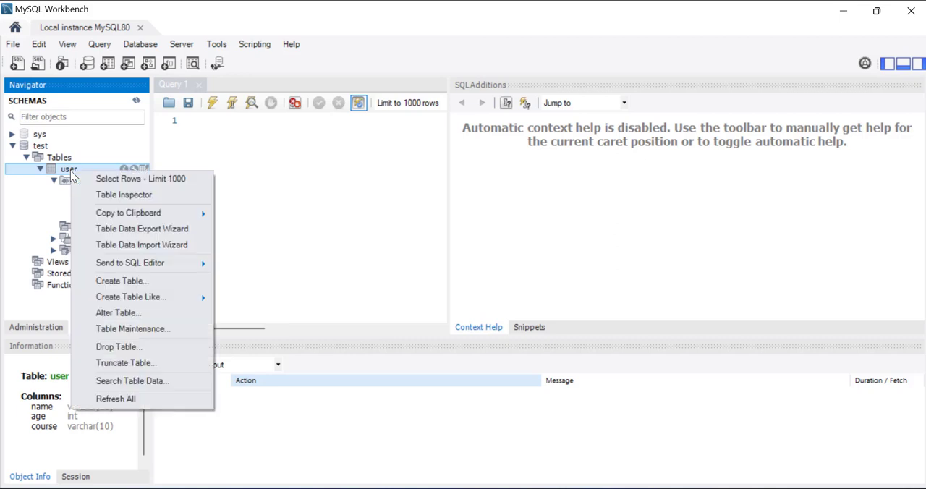
pyautogui.click(129, 178)
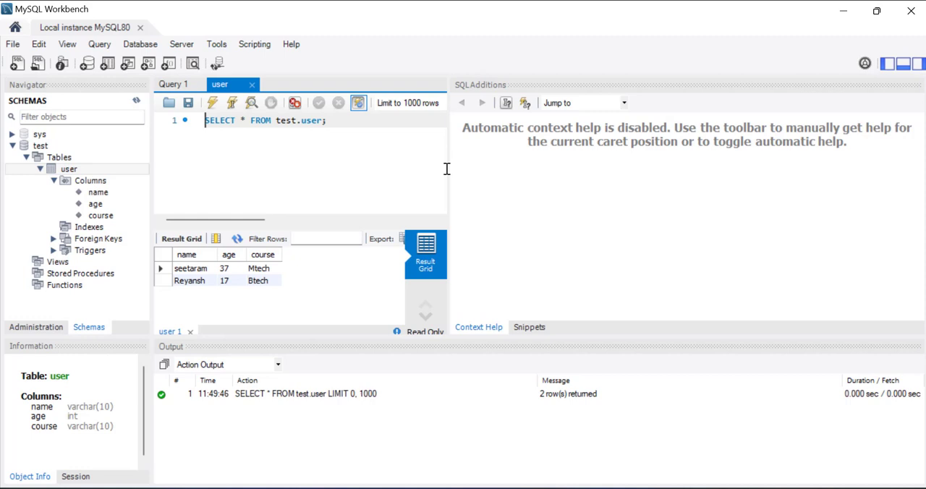
pyautogui.moveTo(448, 169); pyautogui.dragTo(746, 211)
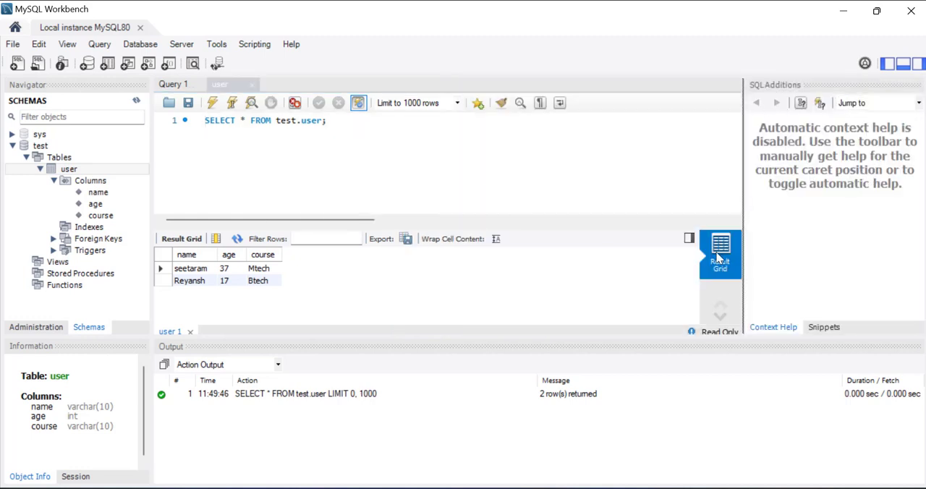
# - Try to run a new statement below the select, insert into user(...), with a person's first name, 34 and 'MCA'
pyautogui.click(343, 134)
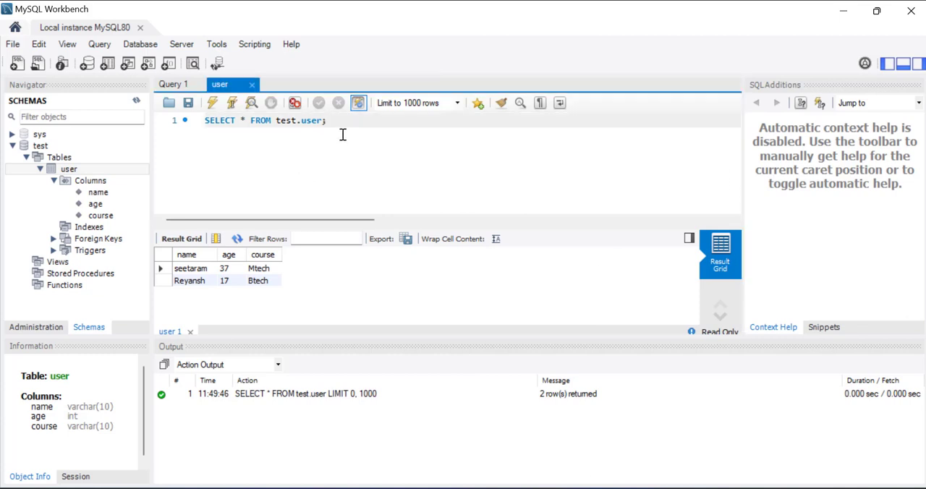
pyautogui.press('Return')
pyautogui.write('insert into ')
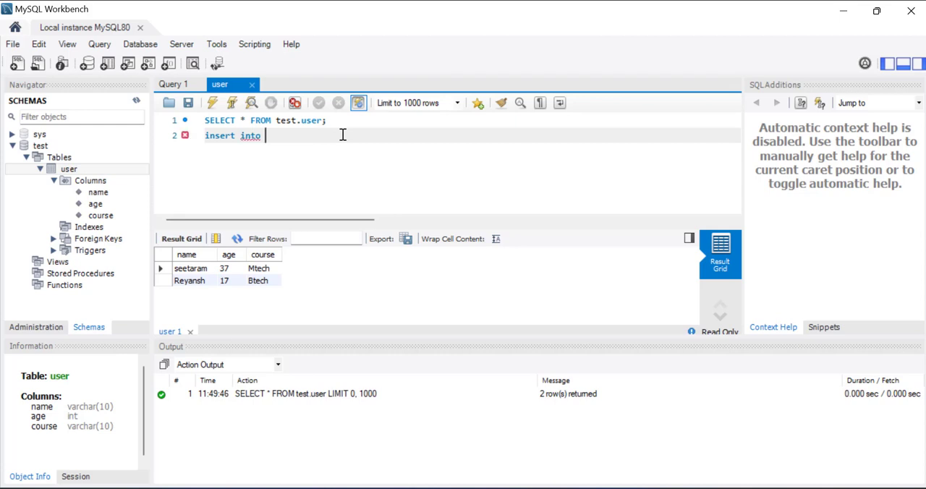
pyautogui.write("user('aparna'")
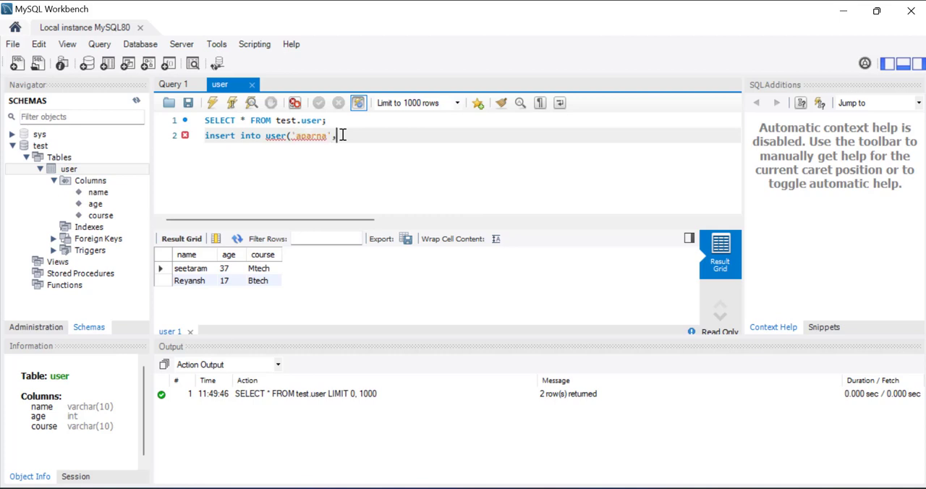
pyautogui.write(",34,'MCA');")
pyautogui.moveTo(397, 139); pyautogui.dragTo(203, 134)
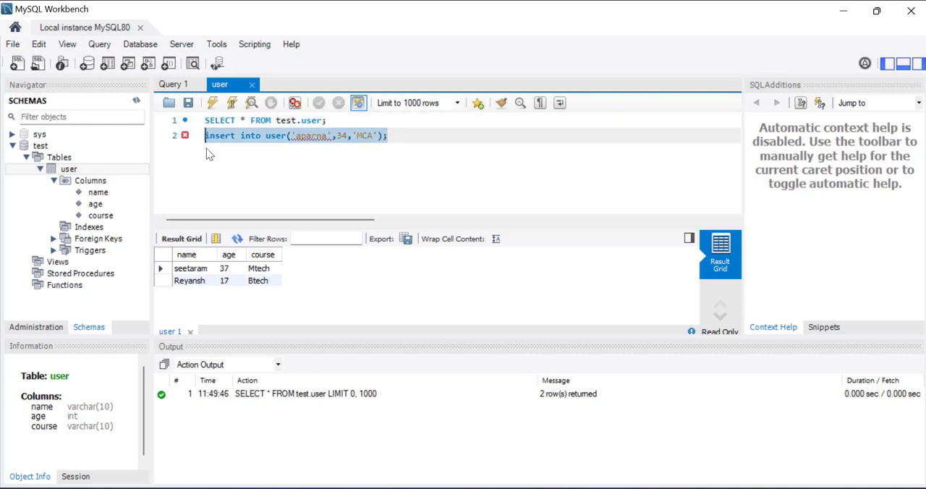
pyautogui.click(212, 103)
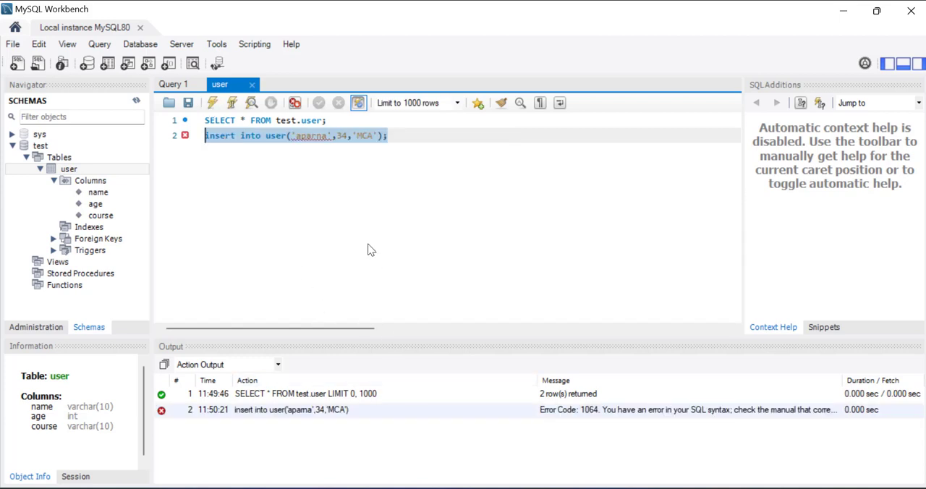
# - Qualify the table name in the insert statement with its schema so that it reads test.user
pyautogui.click(353, 194)
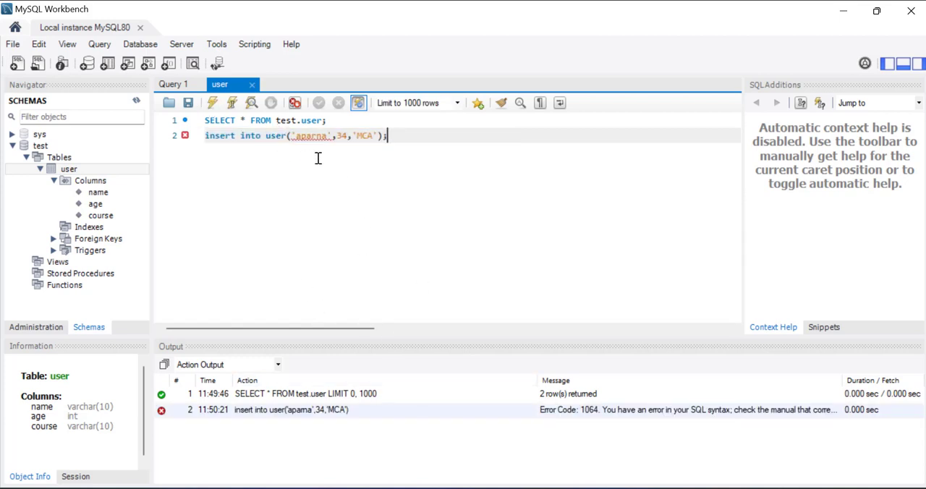
pyautogui.click(264, 136)
pyautogui.write('test.')
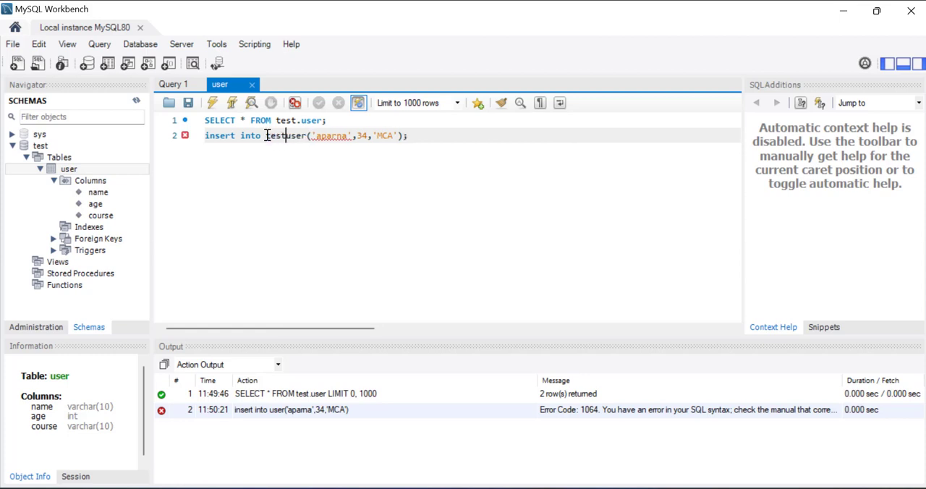
pyautogui.click(412, 135)
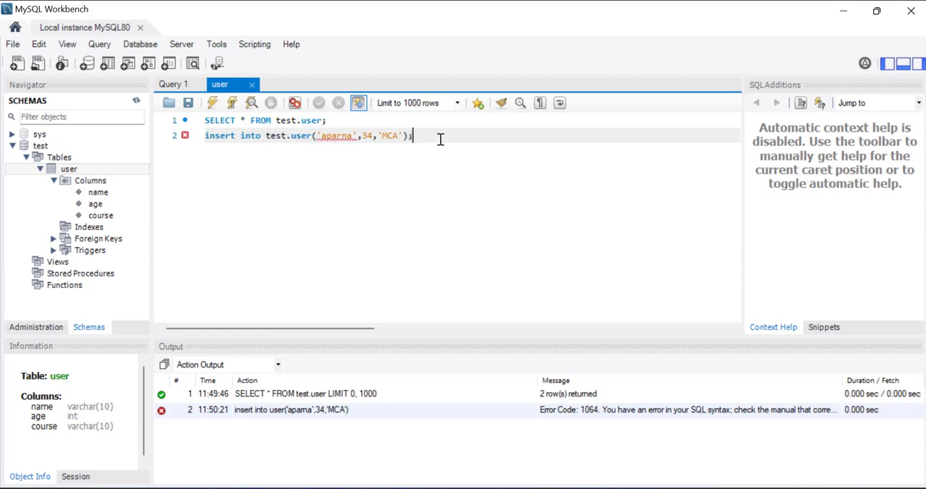
pyautogui.hotkey('ctrl', 'a')
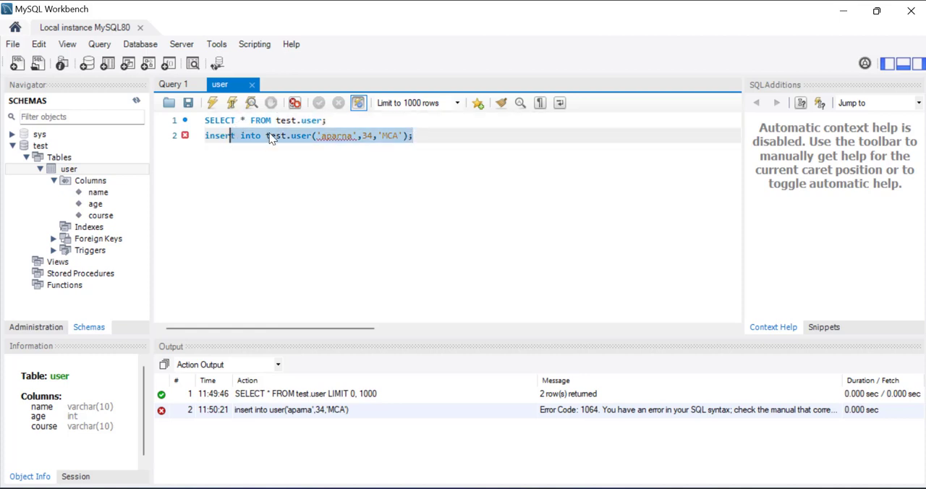
# - Separate the insert statement from the select with two blank lines, add the values keyword after test.user, and run only the insert
pyautogui.click(352, 118)
pyautogui.press('Return')
pyautogui.press('Return')
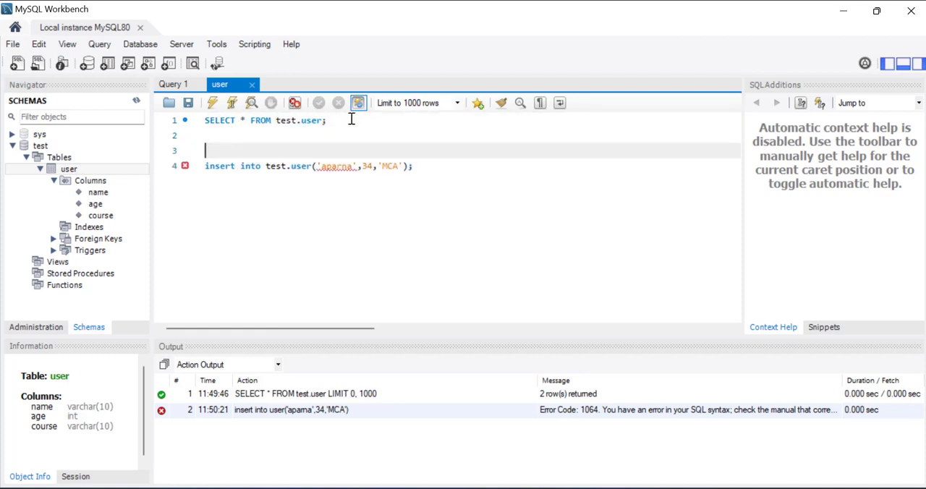
pyautogui.click(311, 165)
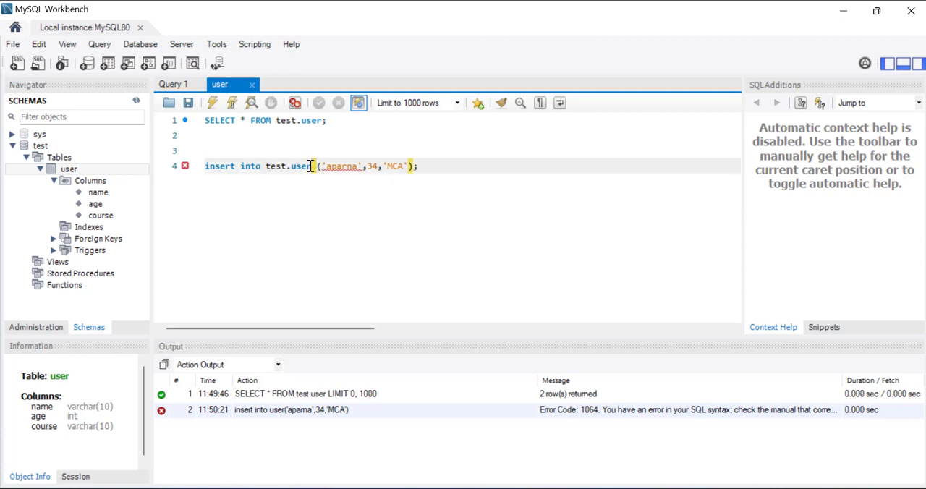
pyautogui.write('values')
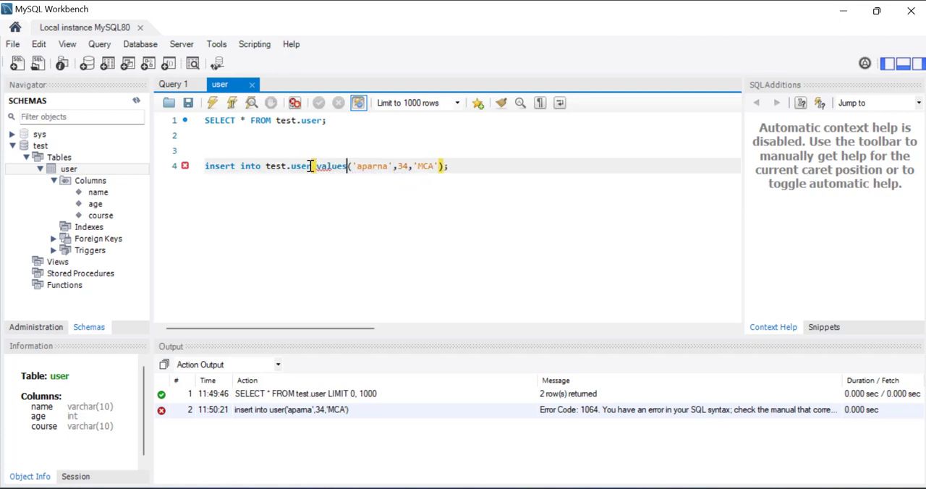
pyautogui.click(466, 165)
pyautogui.hotkey('shift', 'Home')
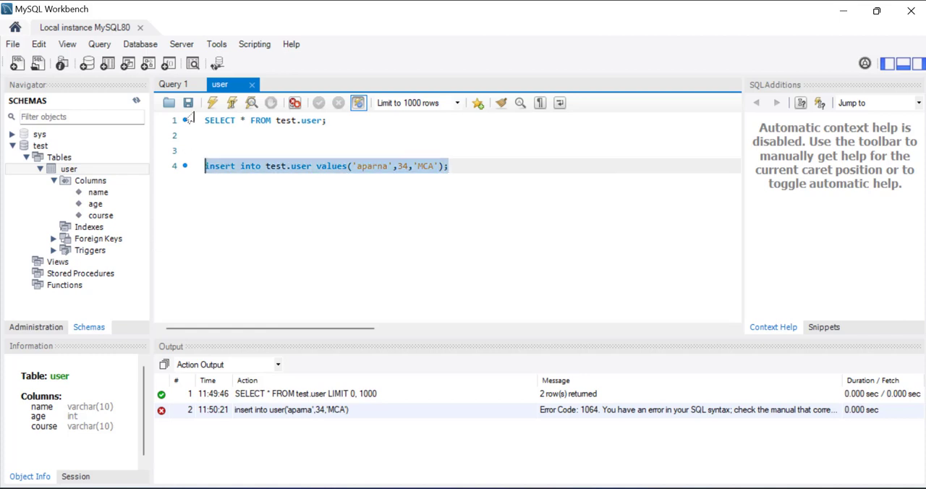
pyautogui.click(212, 103)
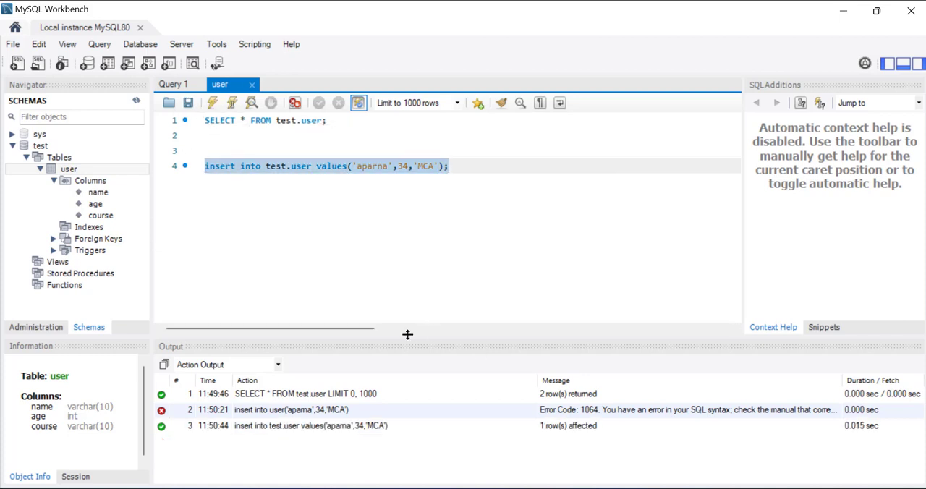
# - Run only the SELECT * FROM test.user statement again to check the table's rows
pyautogui.click(376, 130)
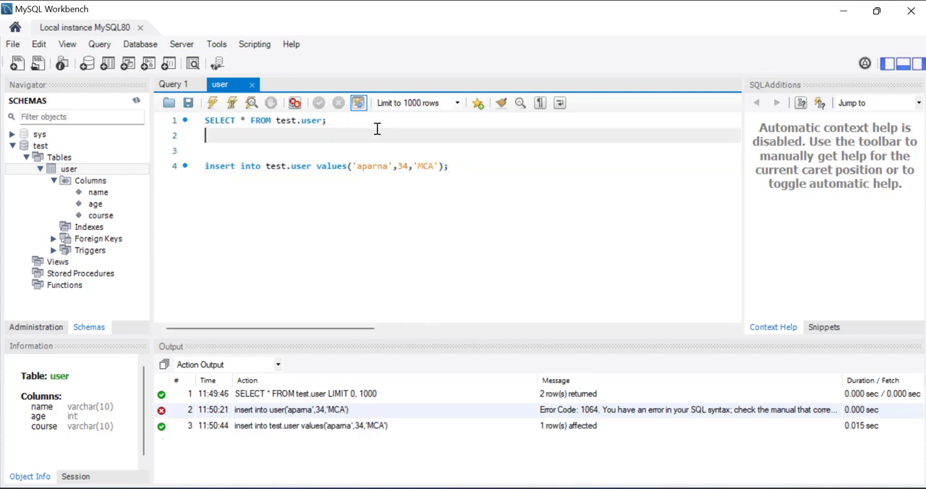
pyautogui.moveTo(358, 121); pyautogui.dragTo(202, 120)
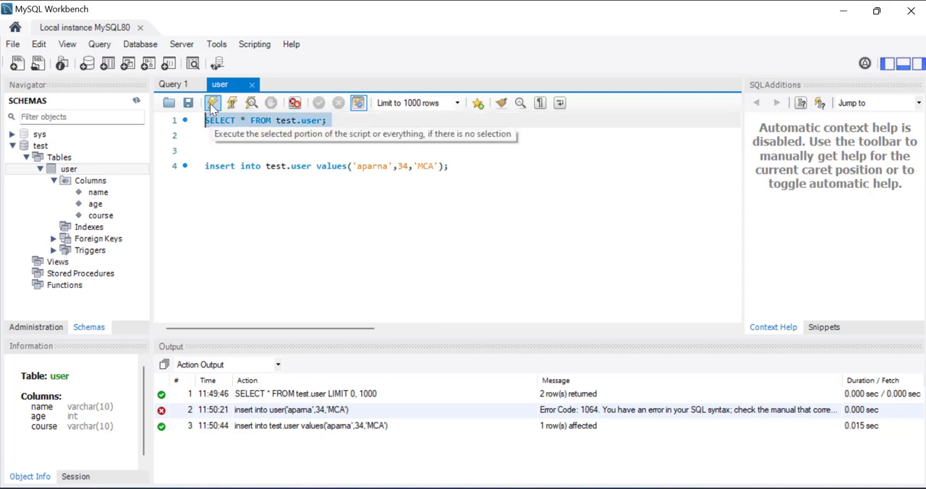
pyautogui.click(212, 104)
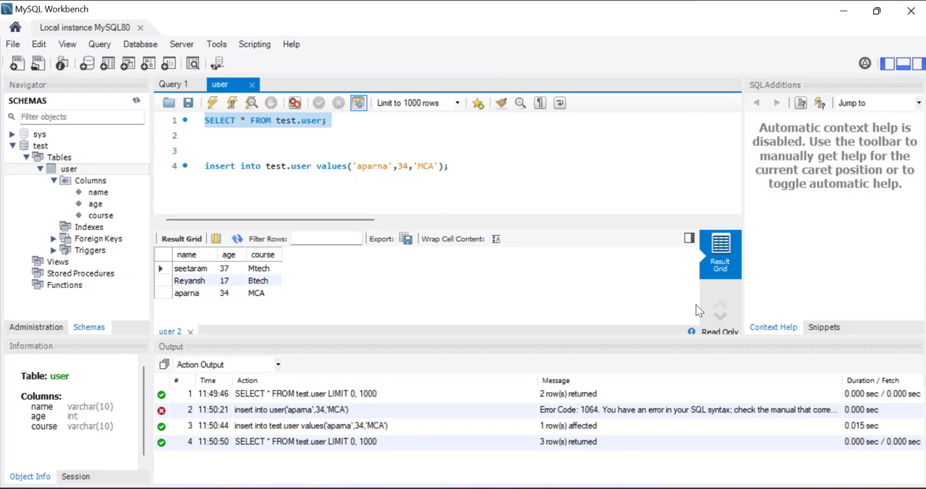
# - Collapse the test schema and create a new schema named dummy with default charset and collation, applying its script to the database
pyautogui.click(11, 147)
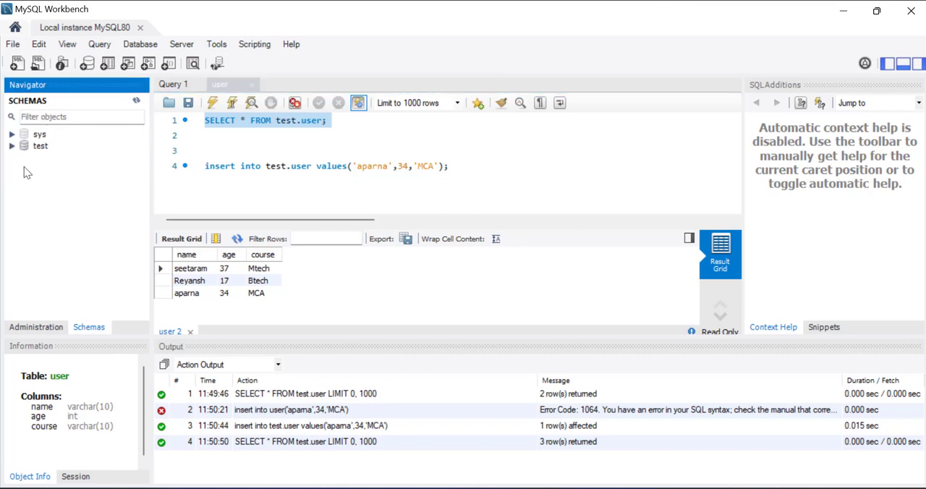
pyautogui.rightClick(24, 167)
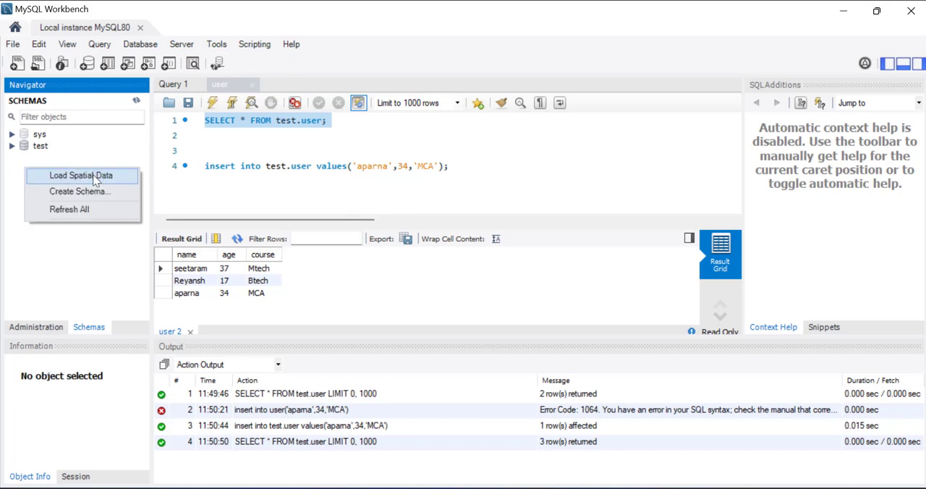
pyautogui.click(90, 195)
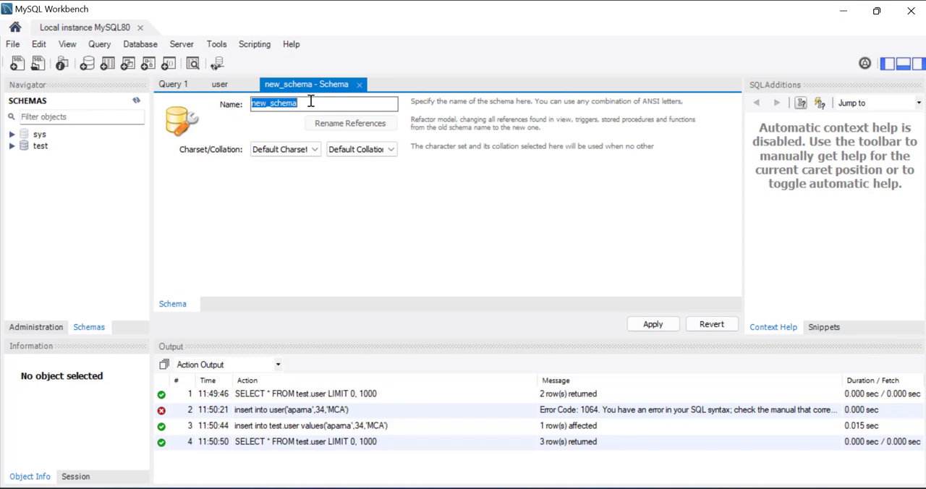
pyautogui.press('BackSpace')
pyautogui.write('dummy')
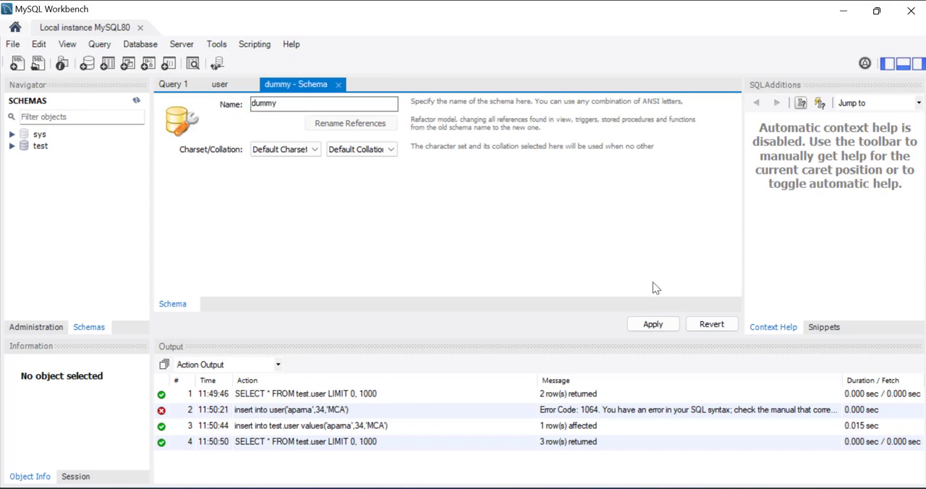
pyautogui.click(659, 326)
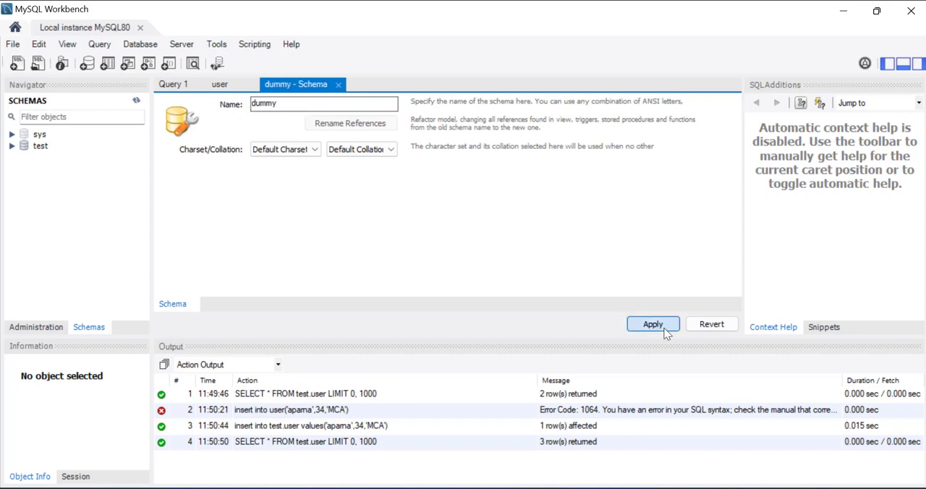
pyautogui.moveTo(531, 154); pyautogui.dragTo(364, 139)
pyautogui.moveTo(296, 33); pyautogui.dragTo(183, 18)
pyautogui.click(533, 424)
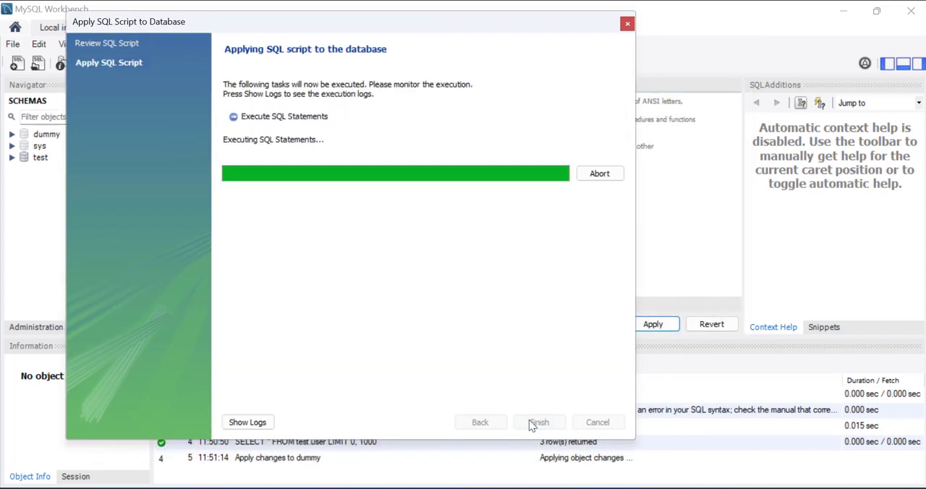
pyautogui.click(530, 422)
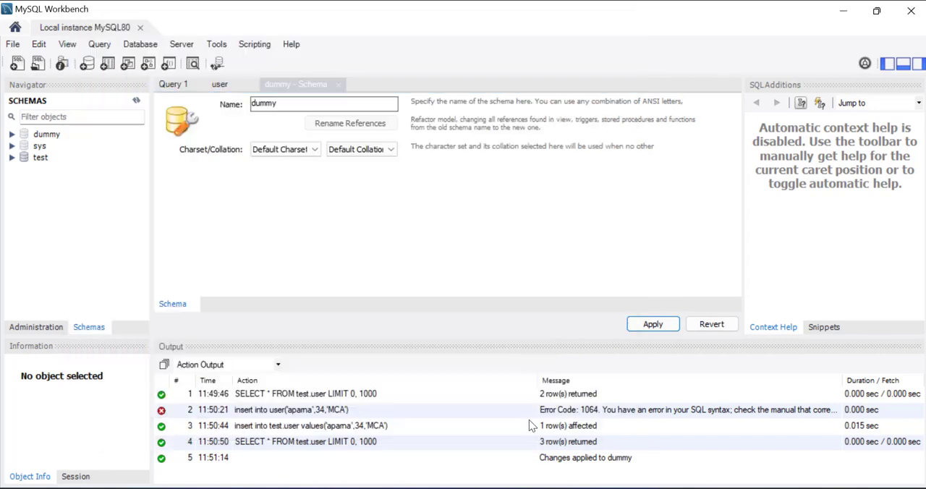
# - Set dummy as the default schema and start a new table named sports in it
pyautogui.rightClick(46, 137)
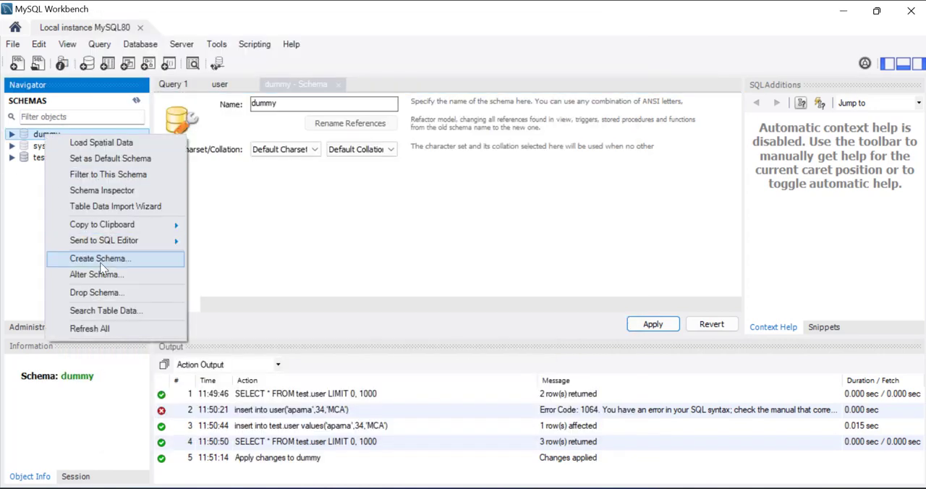
pyautogui.click(89, 159)
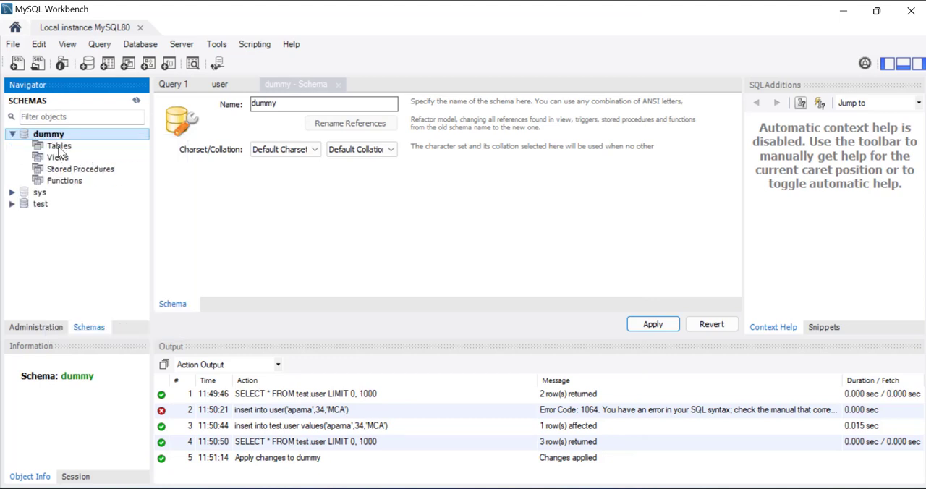
pyautogui.click(60, 148)
pyautogui.rightClick(60, 149)
pyautogui.click(106, 161)
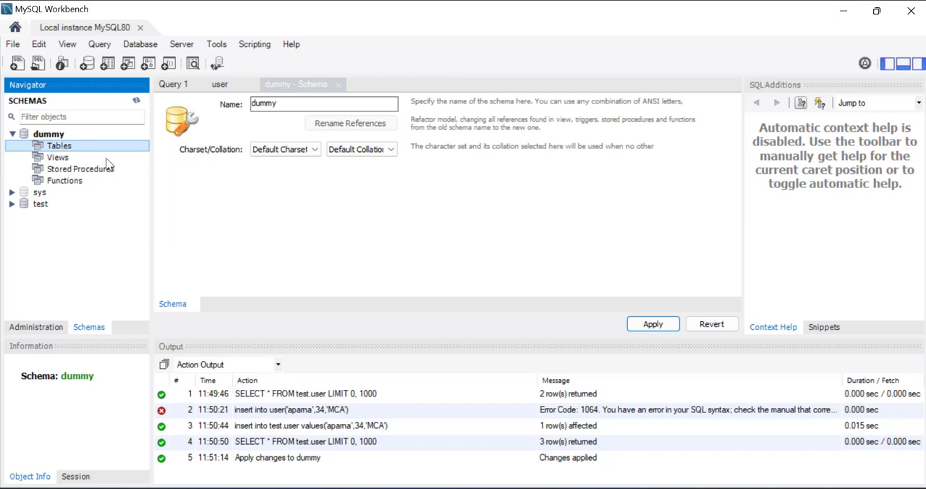
pyautogui.press('BackSpace')
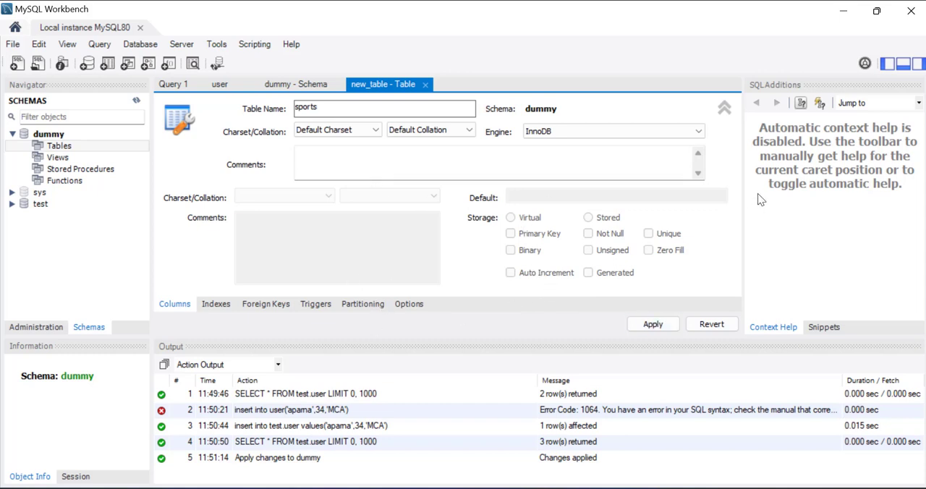
# - Bring up the creation script of the sports table and write the columns name varhar(10) and average number(10,2) into it
pyautogui.click(661, 329)
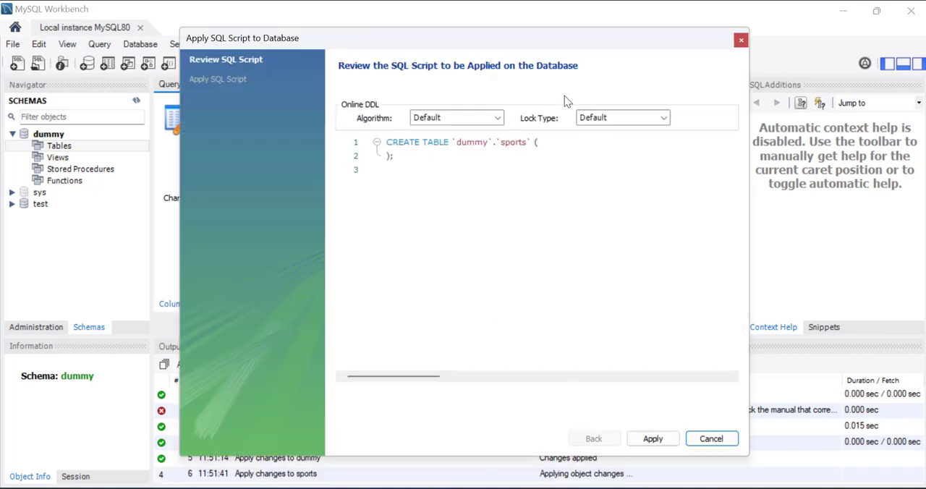
pyautogui.click(546, 141)
pyautogui.press('Return')
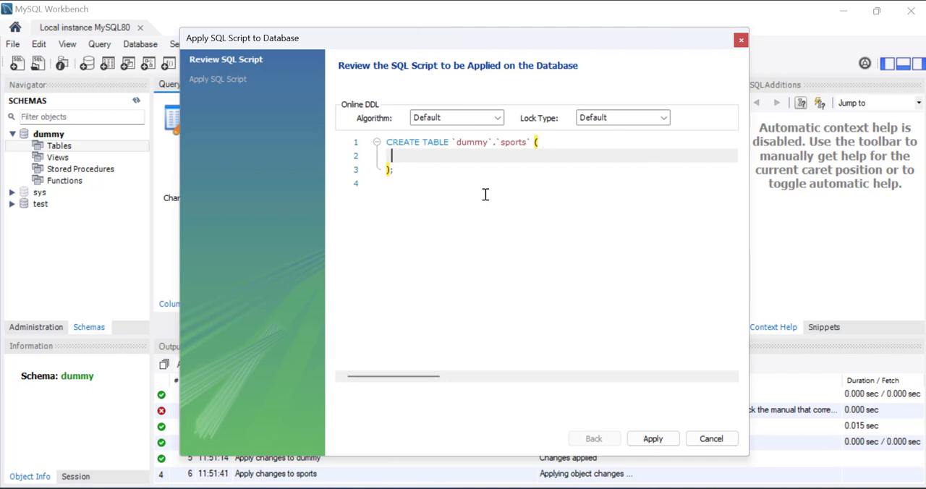
pyautogui.write('name varhar(10) , average num')
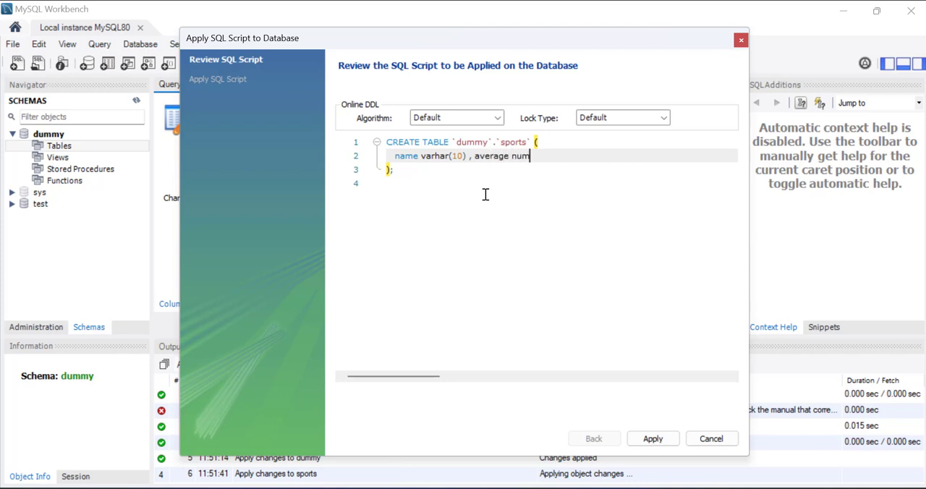
pyautogui.press('BackSpace')
pyautogui.press('BackSpace')
pyautogui.press('BackSpace')
pyautogui.press('BackSpace')
pyautogui.write('number(10,2)')
pyautogui.moveTo(364, 27); pyautogui.dragTo(217, 26)
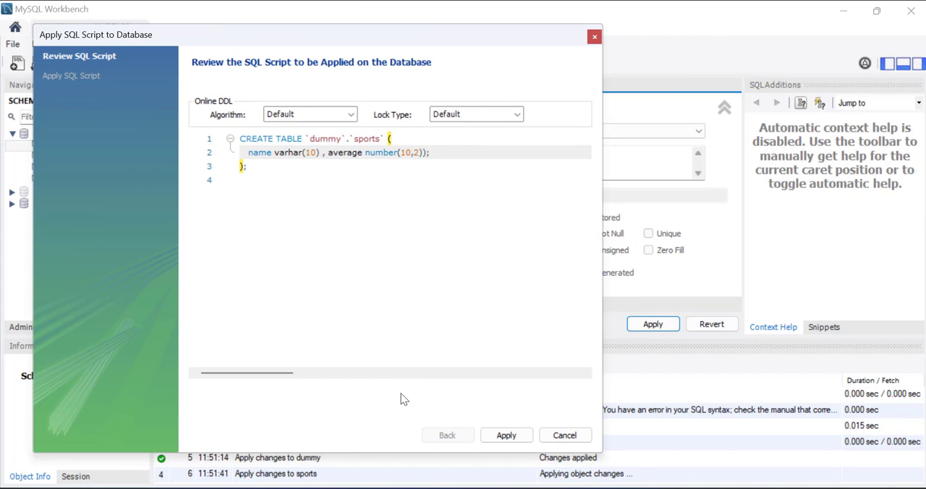
# - Try to apply the edited CREATE TABLE script to the database, and cancel the wizard after reading its message log
pyautogui.click(511, 440)
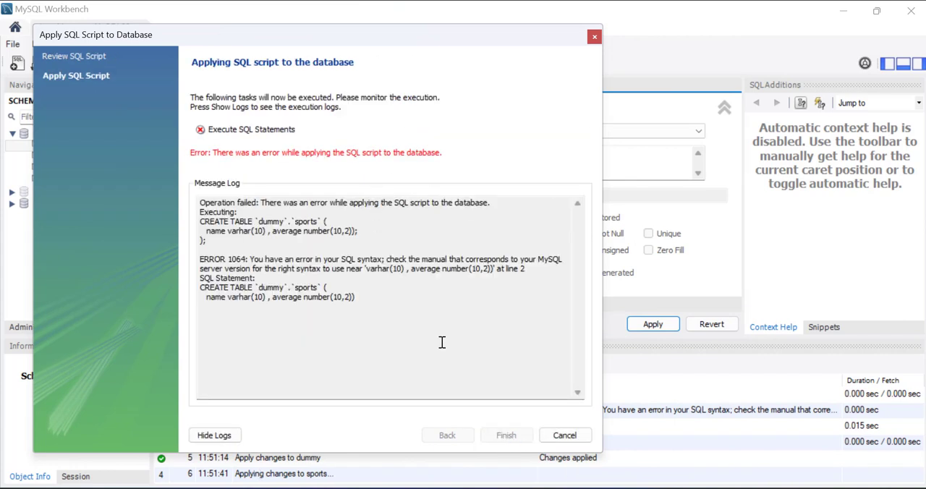
pyautogui.moveTo(505, 268); pyautogui.dragTo(391, 269)
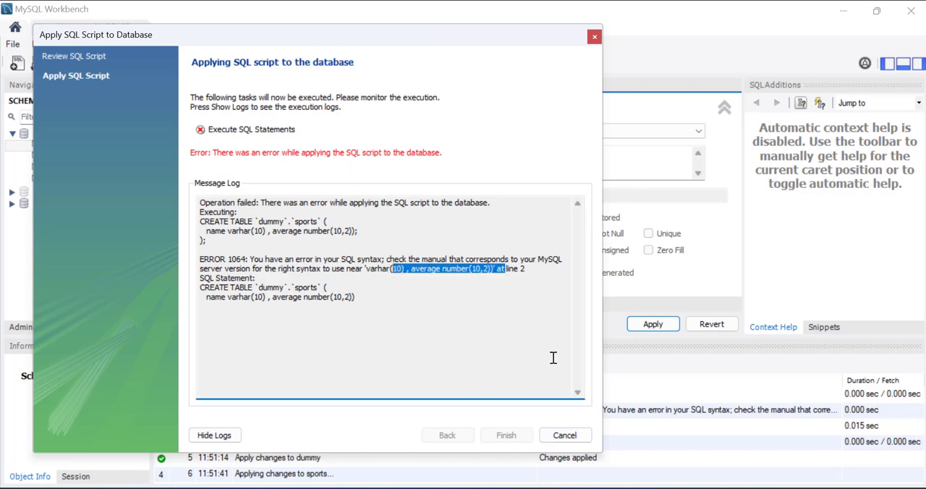
pyautogui.click(565, 435)
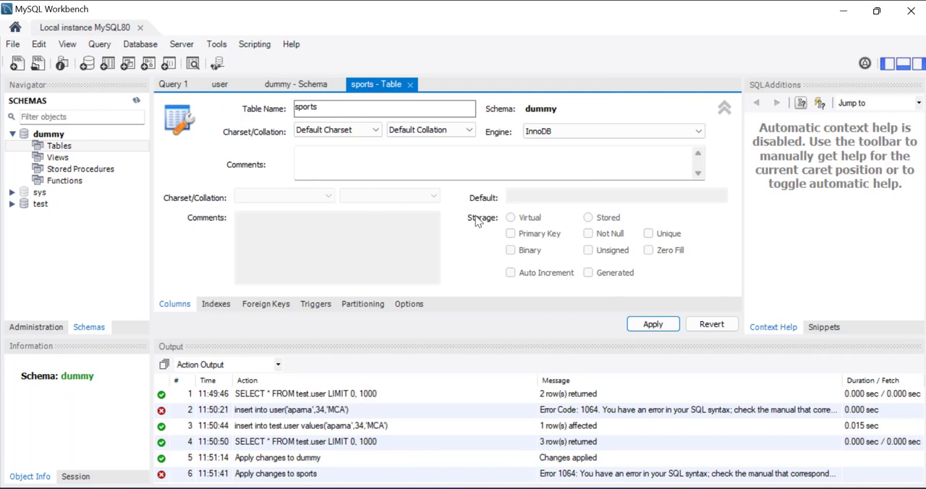
# - Reveal the column grid of the sports table and add a first column with the suggested name and INT data type
pyautogui.click(724, 109)
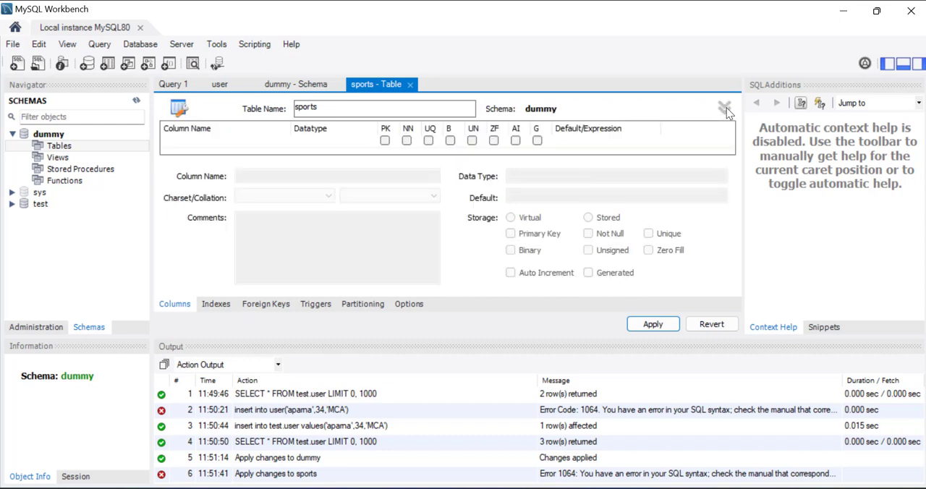
pyautogui.doubleClick(216, 142)
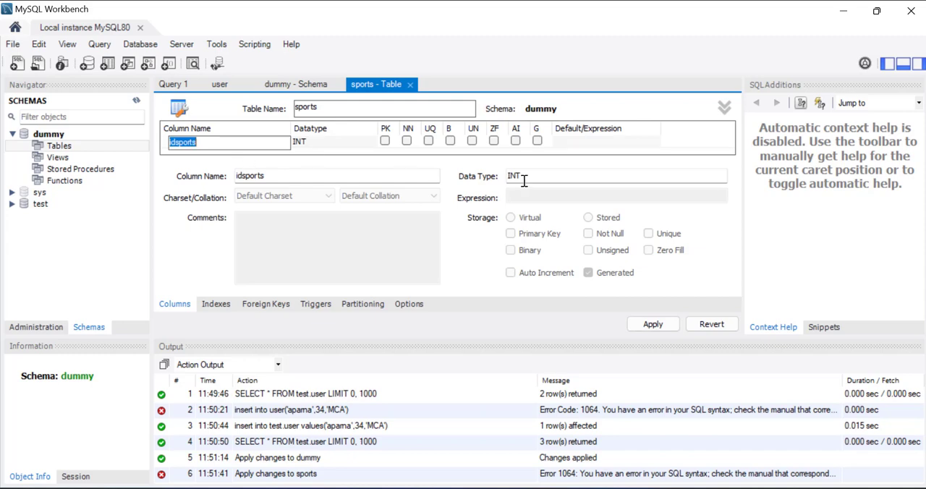
pyautogui.click(724, 109)
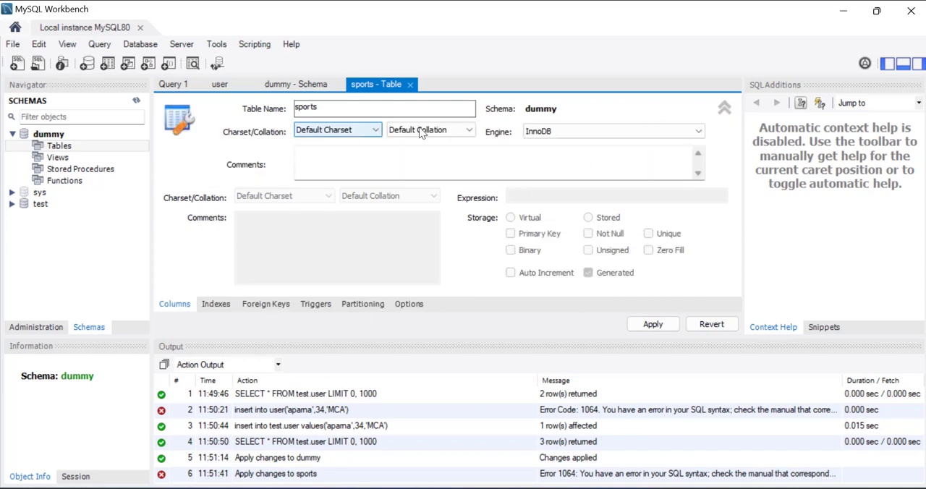
pyautogui.click(181, 307)
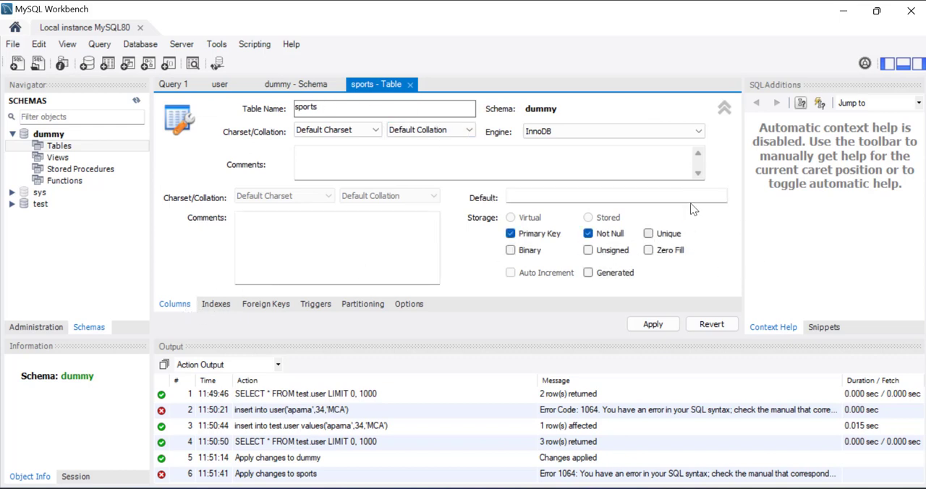
pyautogui.click(345, 156)
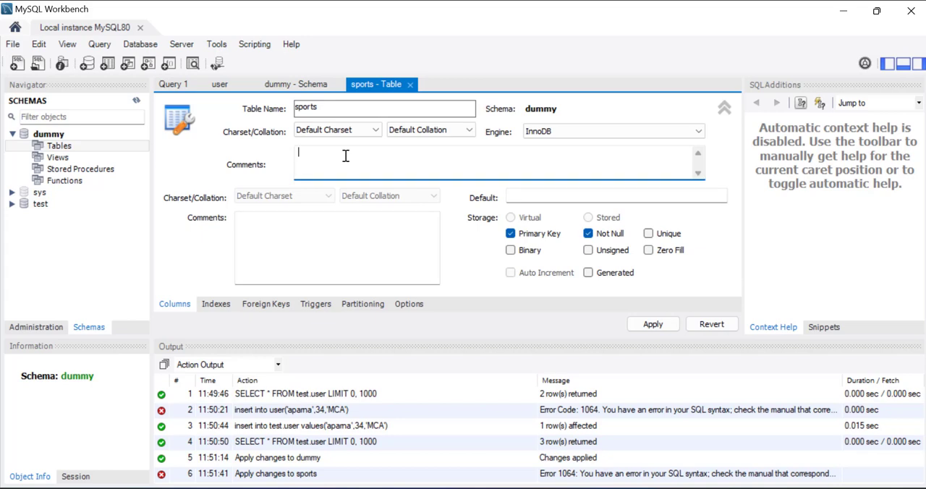
# - Add a second column to the sports table with data type VARCHAR(45) and mark it as a primary key
pyautogui.click(725, 111)
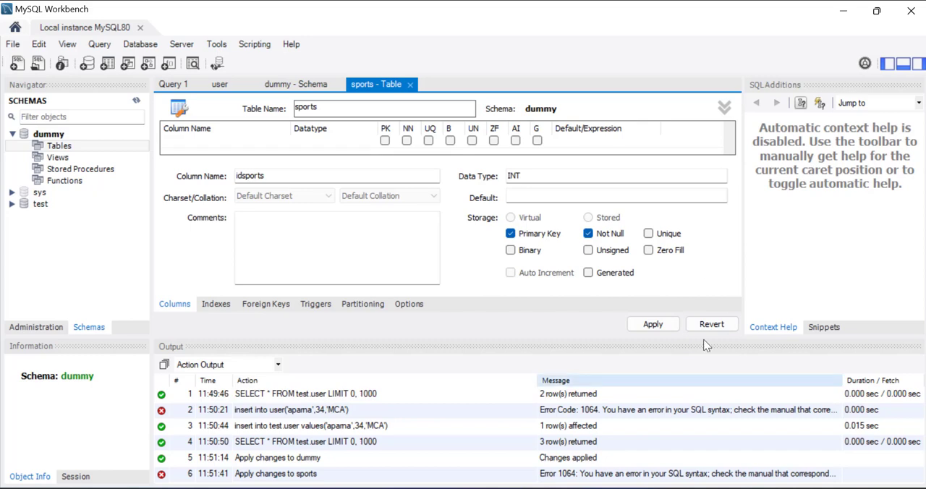
pyautogui.click(206, 143)
pyautogui.click(384, 141)
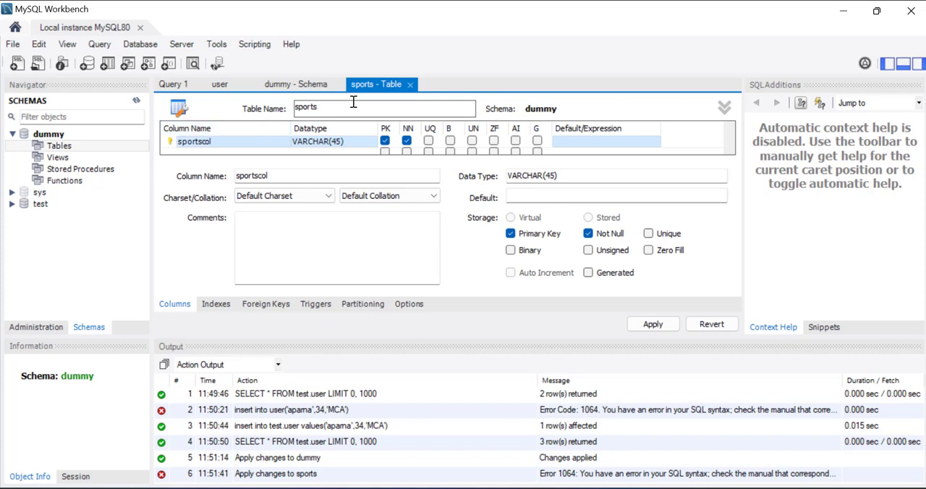
pyautogui.click(374, 83)
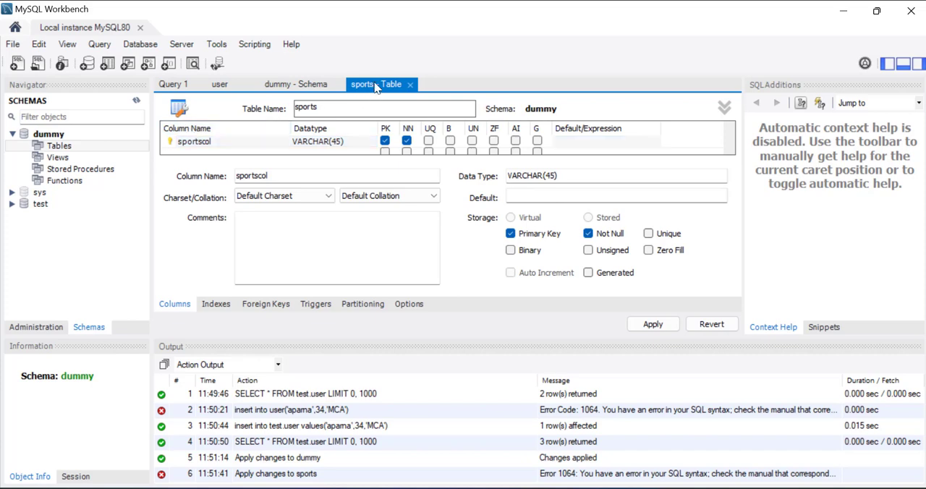